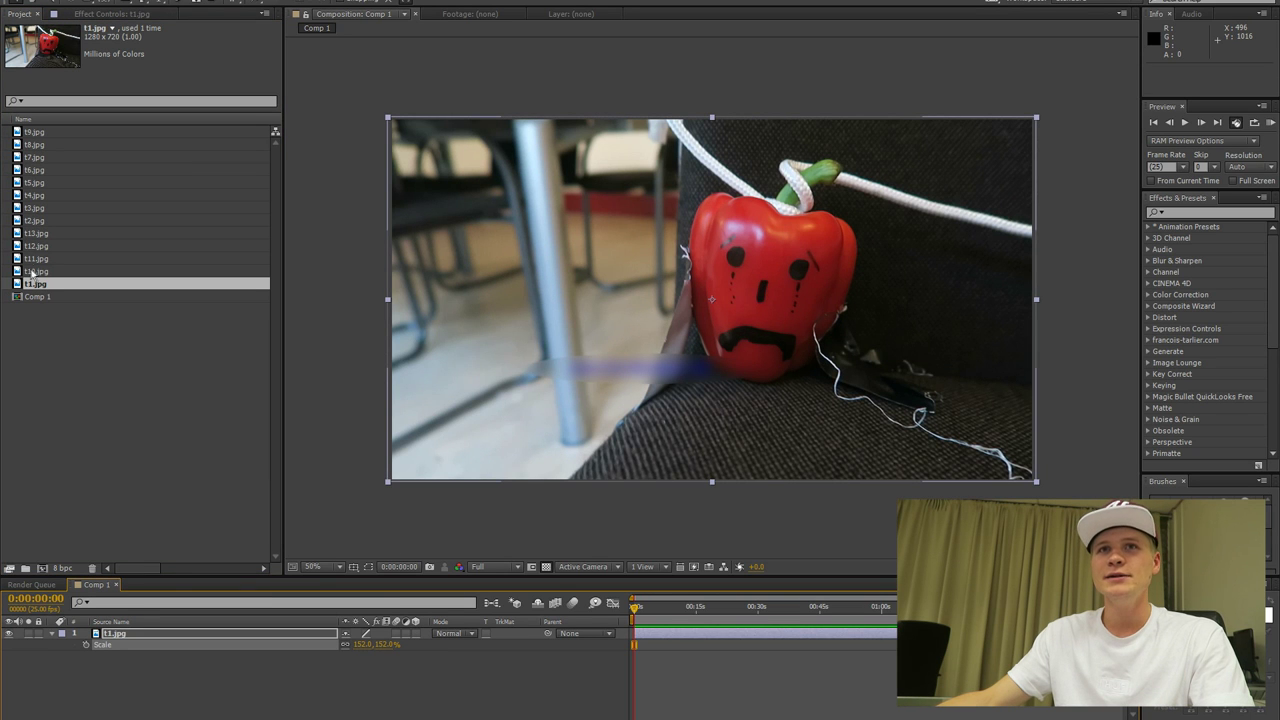
Add t2.jpg and t3.jpg from the project to Comp 1 as layers above t1.jpg
left_click(31, 222)
left_click(20, 209)
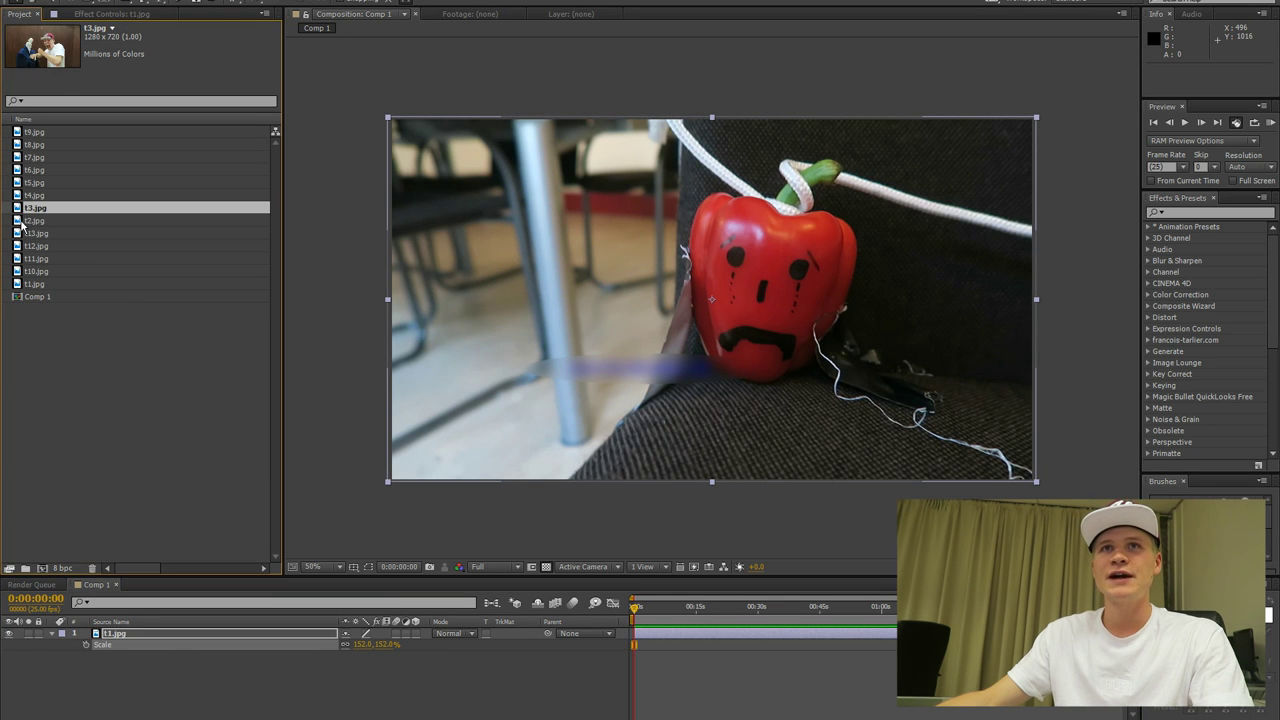
left_click(21, 220)
left_click(24, 209, "ctrl")
left_click_drag(24, 209, 168, 634)
left_click(172, 667)
left_click(151, 647)
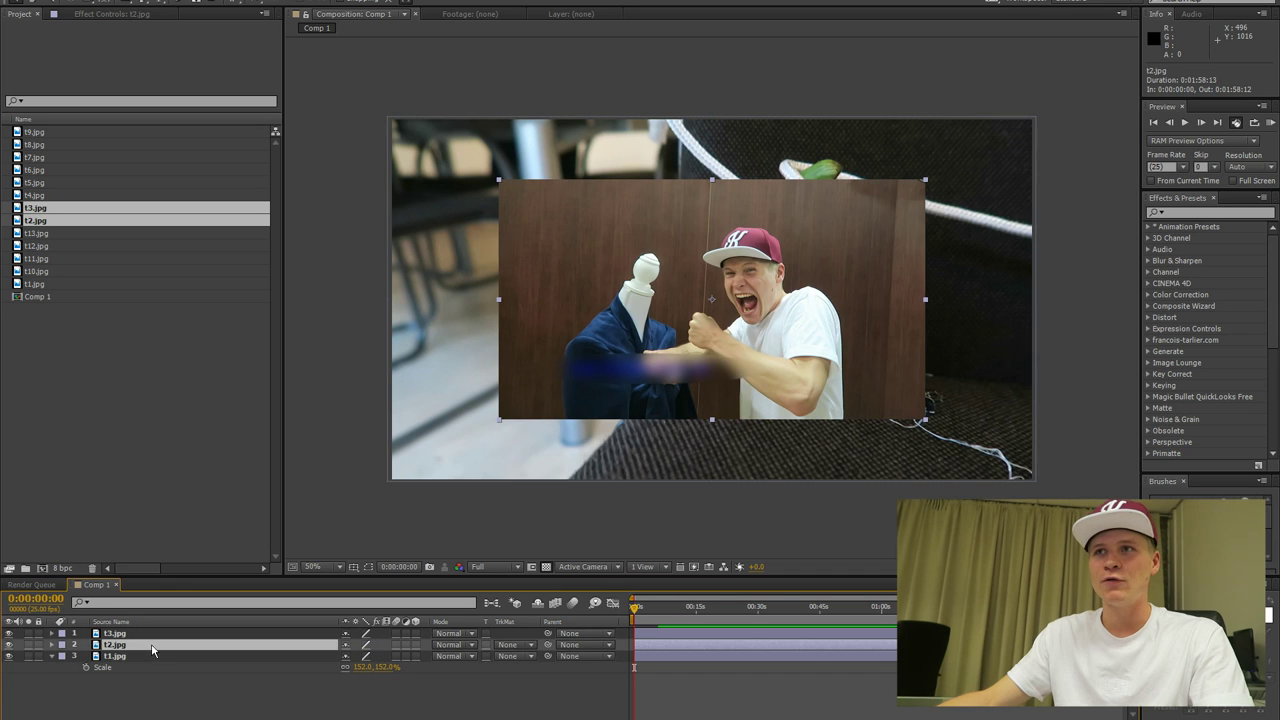
Set the scale of both the t3.jpg and t2.jpg layers to 150%
left_click(208, 635, "ctrl")
key("s")
left_click(387, 645)
left_click(204, 663, "shift")
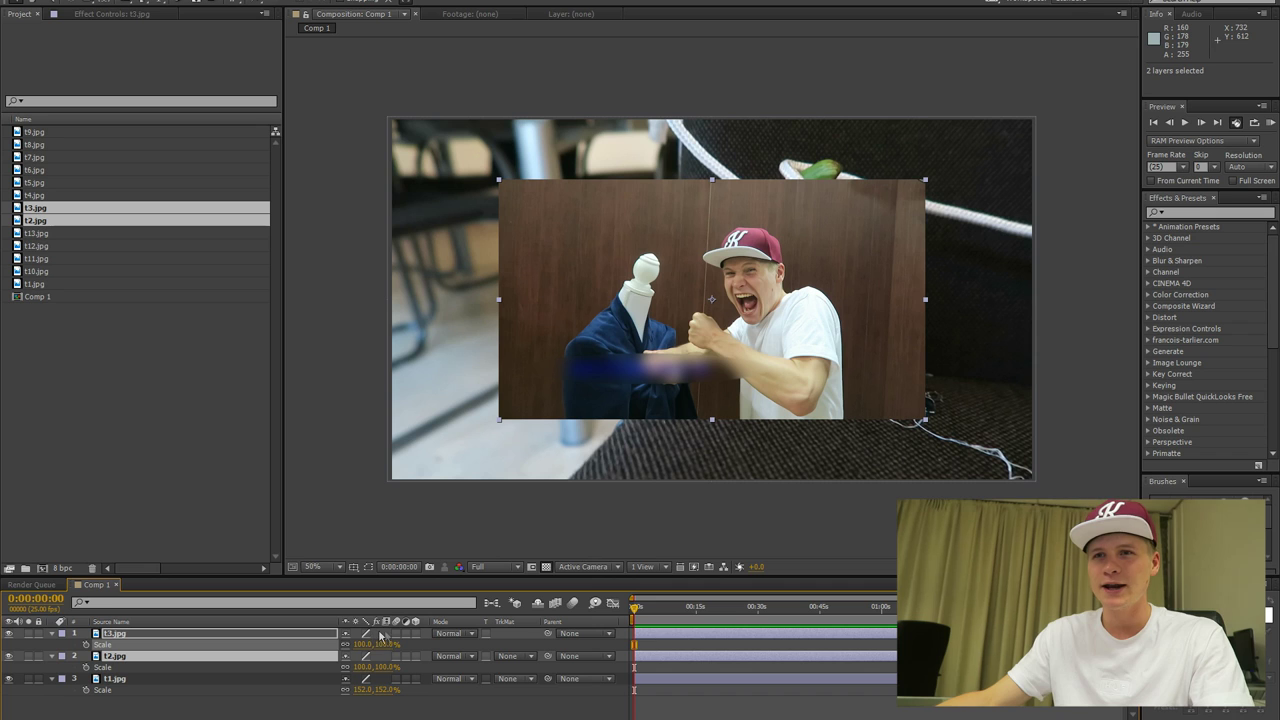
left_click(421, 670)
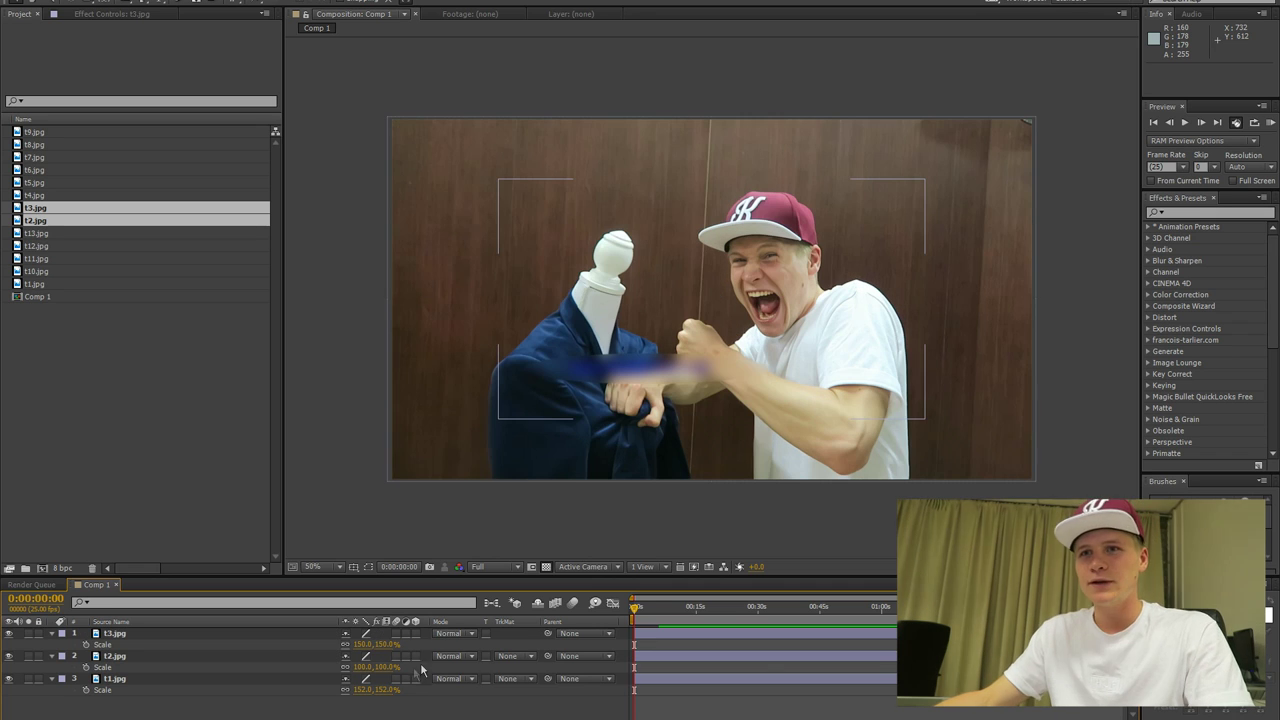
left_click(384, 710)
Delete the t3.jpg layer from Comp 1
left_click(196, 634)
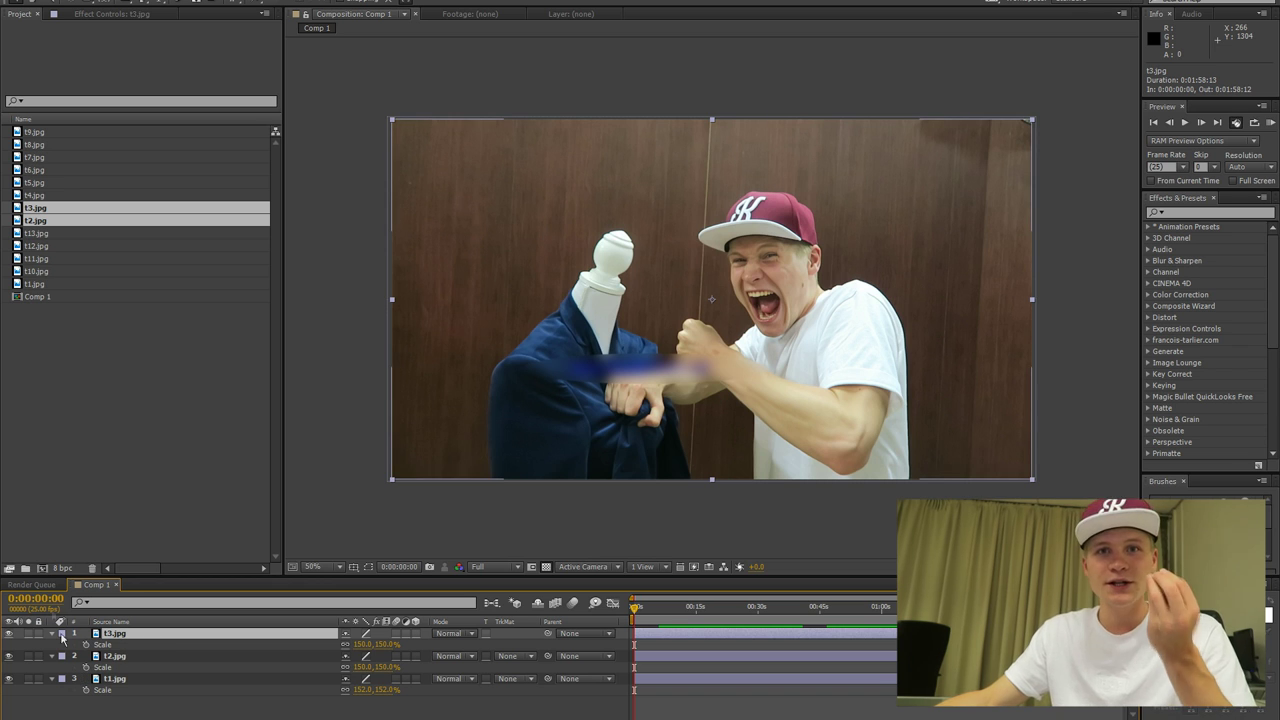
mouse_move(655, 632)
left_mouse_down()
mouse_move(641, 638)
mouse_move(686, 635)
mouse_move(643, 638)
left_mouse_up()
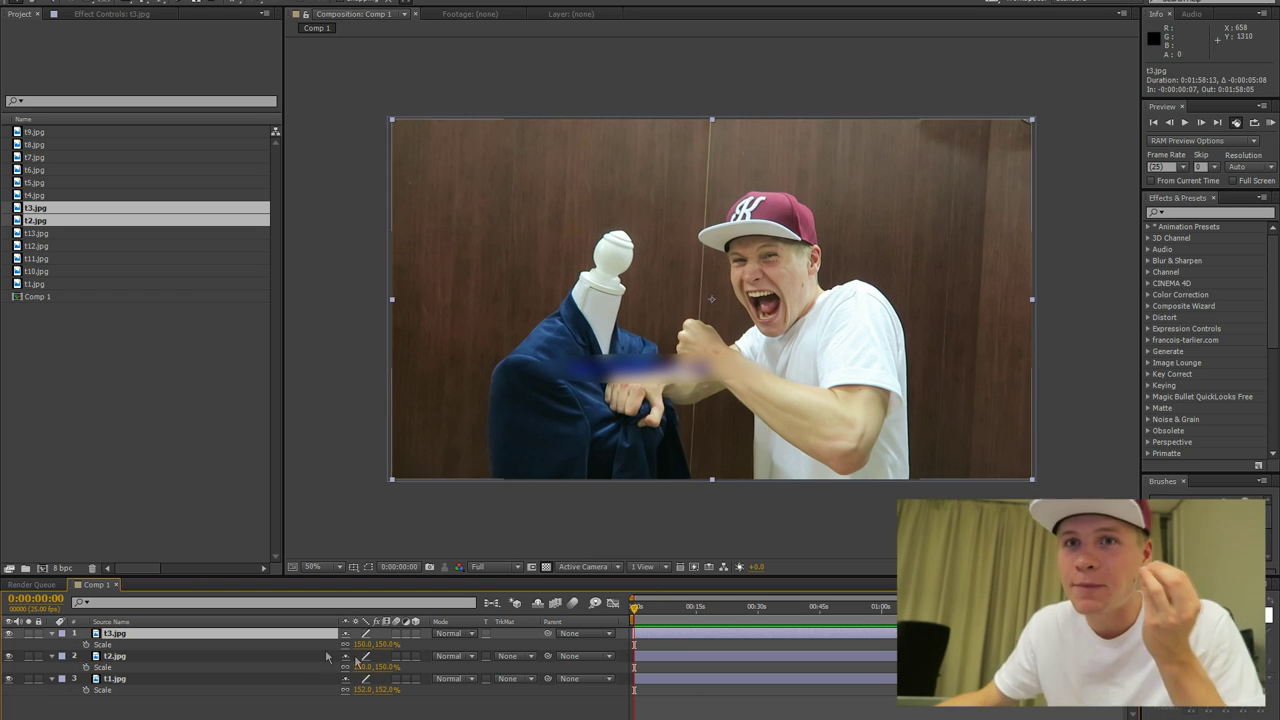
key("Delete")
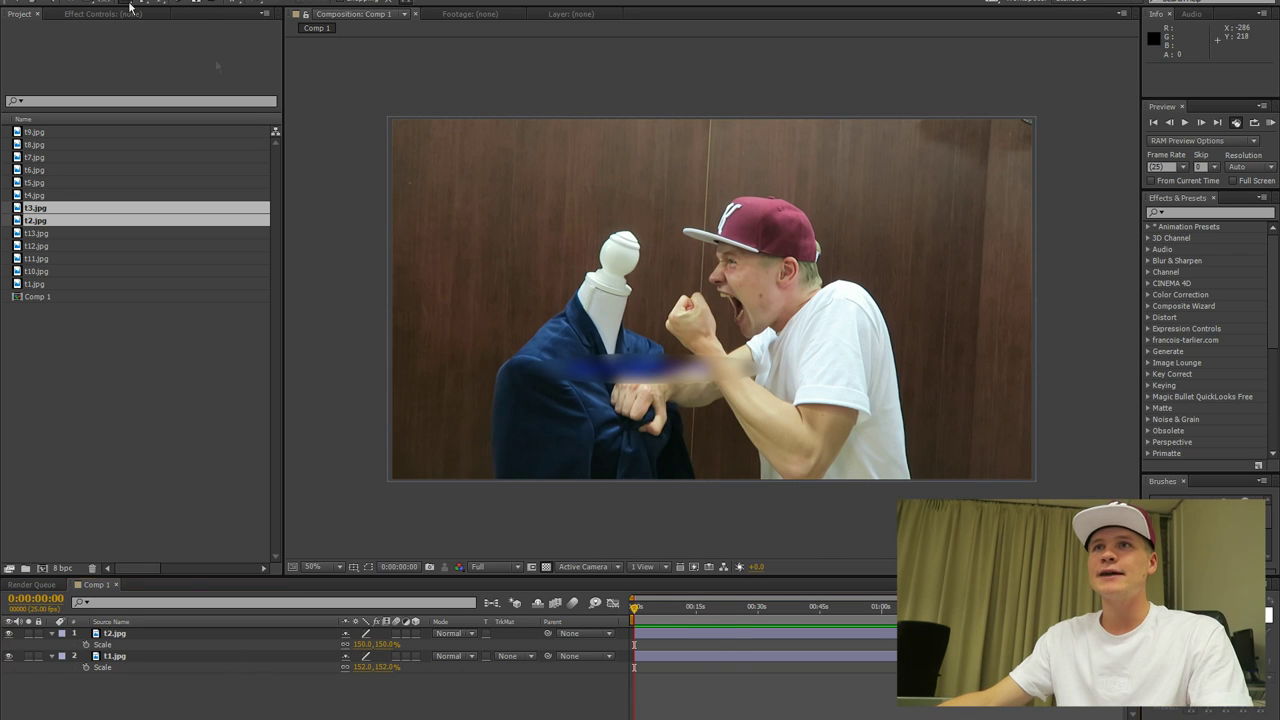
Mask the t2.jpg layer with a rectangle around the man and the mannequin
left_click_drag(446, 177, 966, 477)
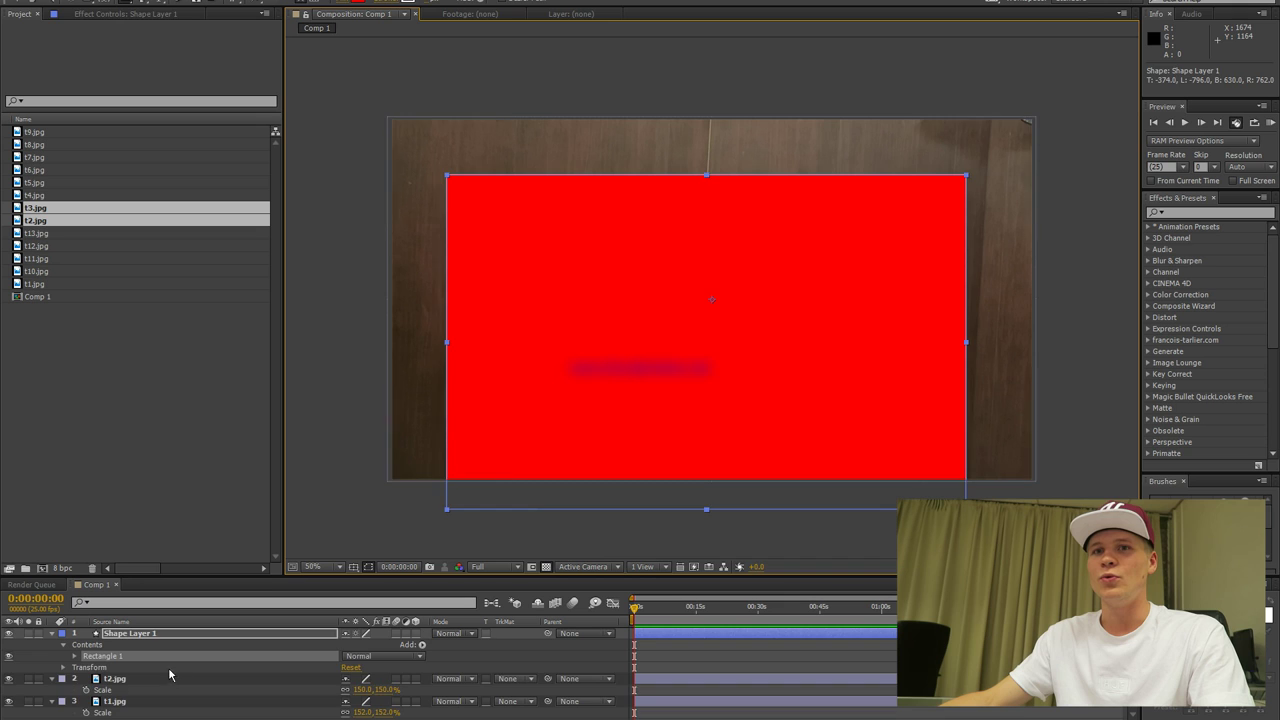
key("ctrl+z")
left_click(150, 633)
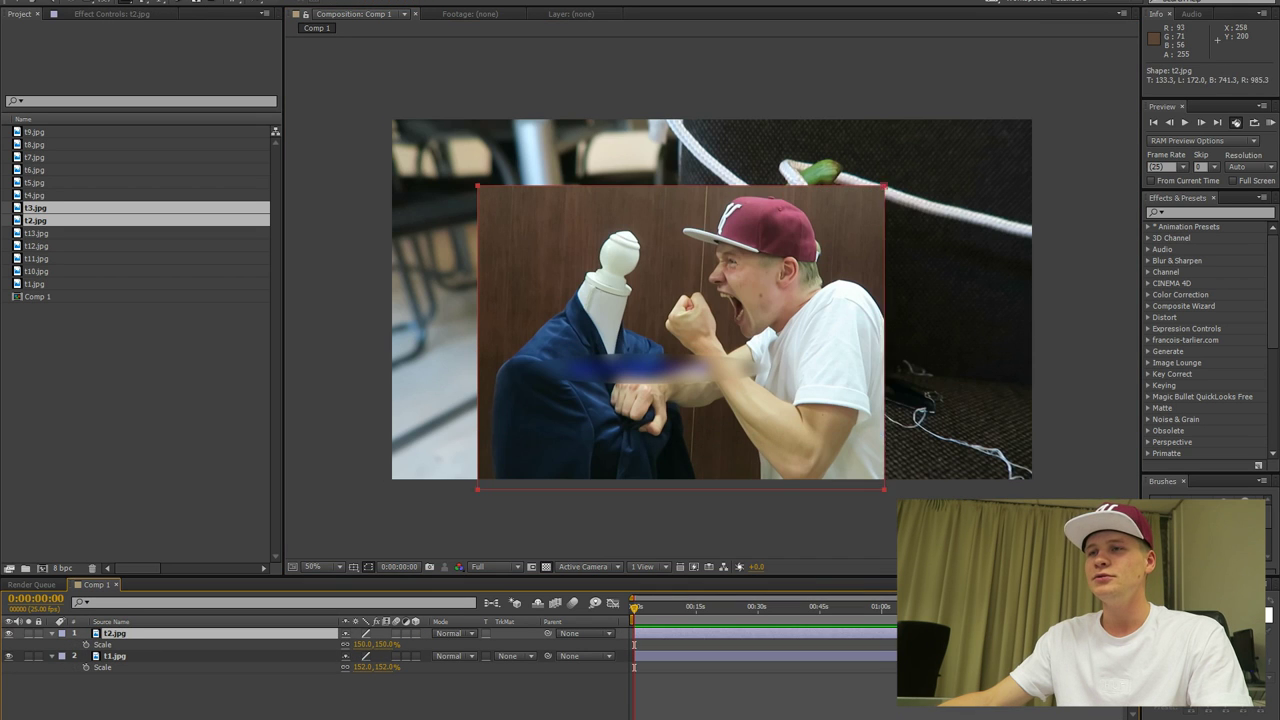
left_click_drag(922, 521, 920, 521)
Enlarge t2.jpg to 195% and shift it toward the frame's left side, and move t1.jpg right so the pepper stands beside it
left_click(18, 3)
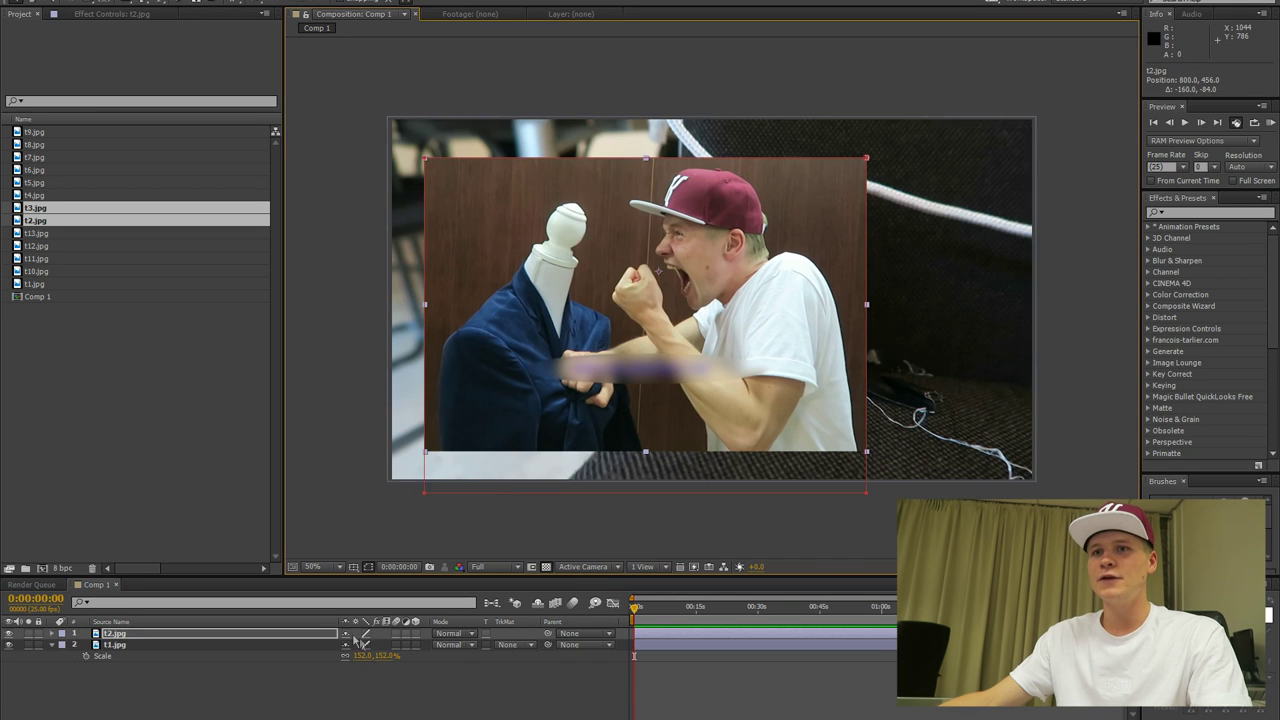
key("s")
left_click_drag(383, 646, 397, 646)
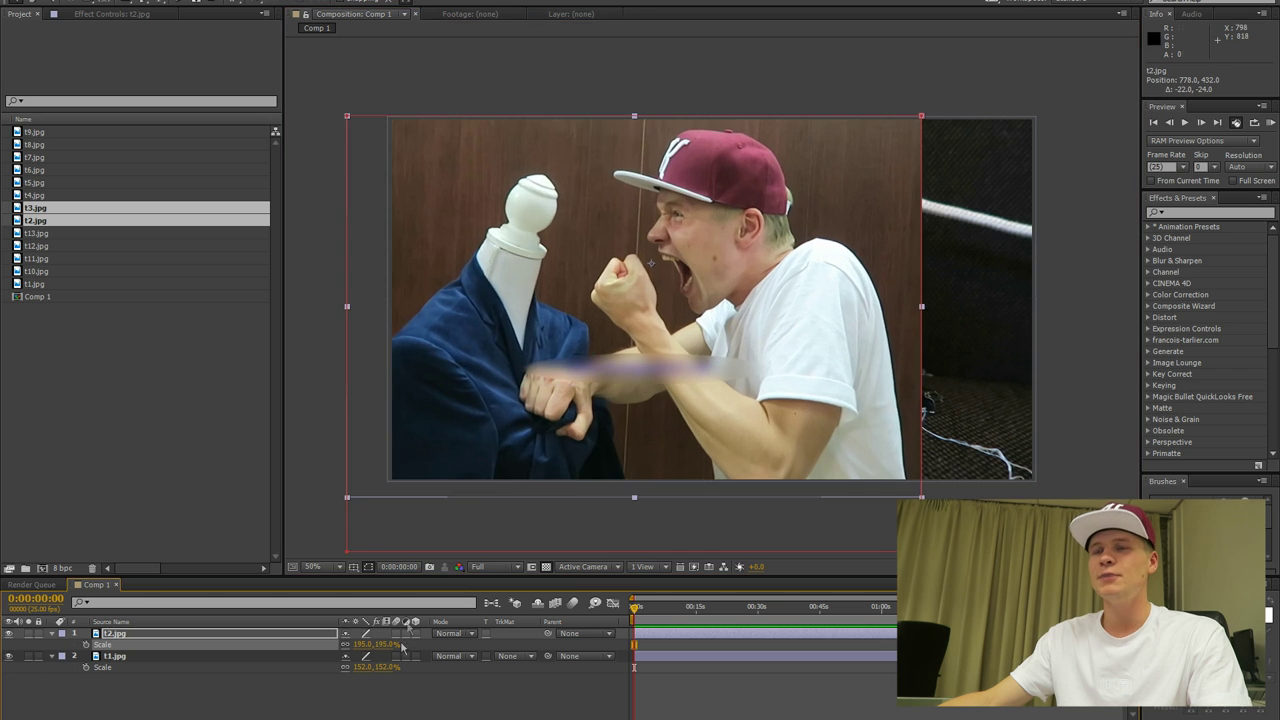
left_click_drag(700, 400, 650, 394)
left_click(428, 657)
left_click_drag(640, 326, 785, 329)
Set the scale of t2.jpg to 186% and fine-tune its position beside the pepper
left_click(385, 635)
key("s")
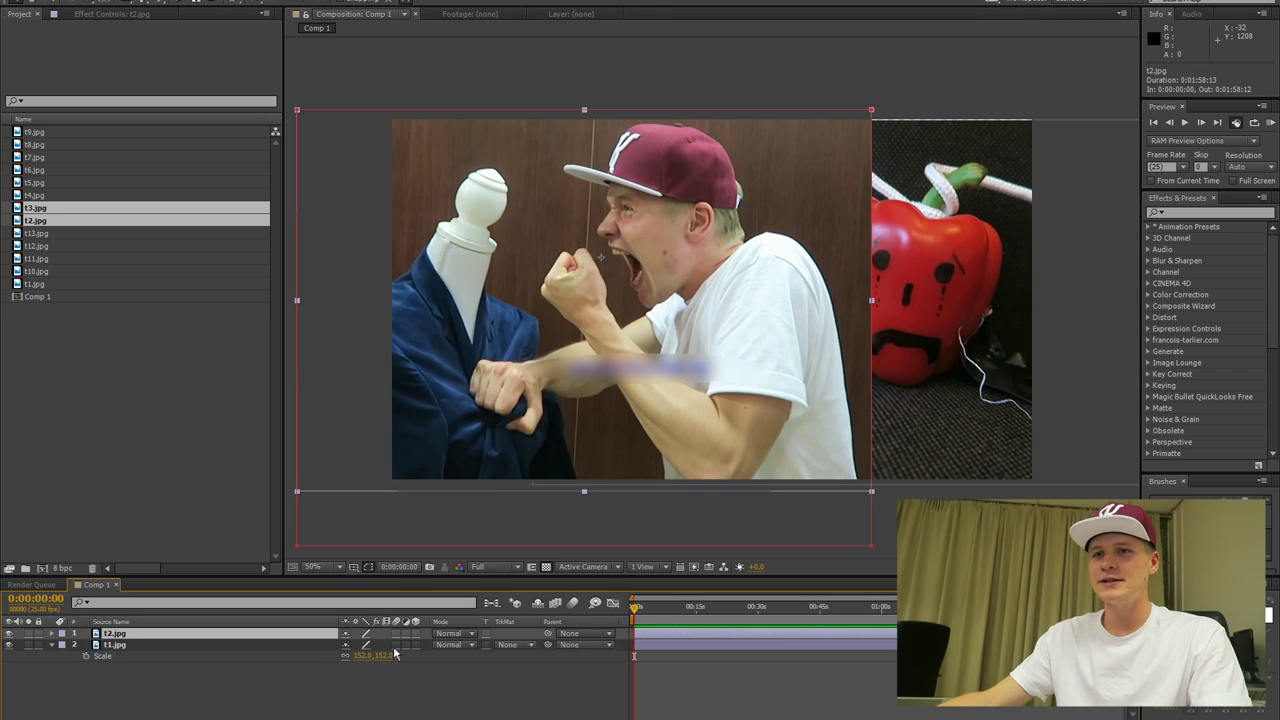
key("s")
left_click_drag(386, 646, 371, 646)
left_click_drag(658, 396, 656, 394)
left_click_drag(382, 644, 398, 644)
mouse_move(741, 332)
left_mouse_down()
mouse_move(713, 308)
mouse_move(681, 319)
mouse_move(747, 322)
left_mouse_up()
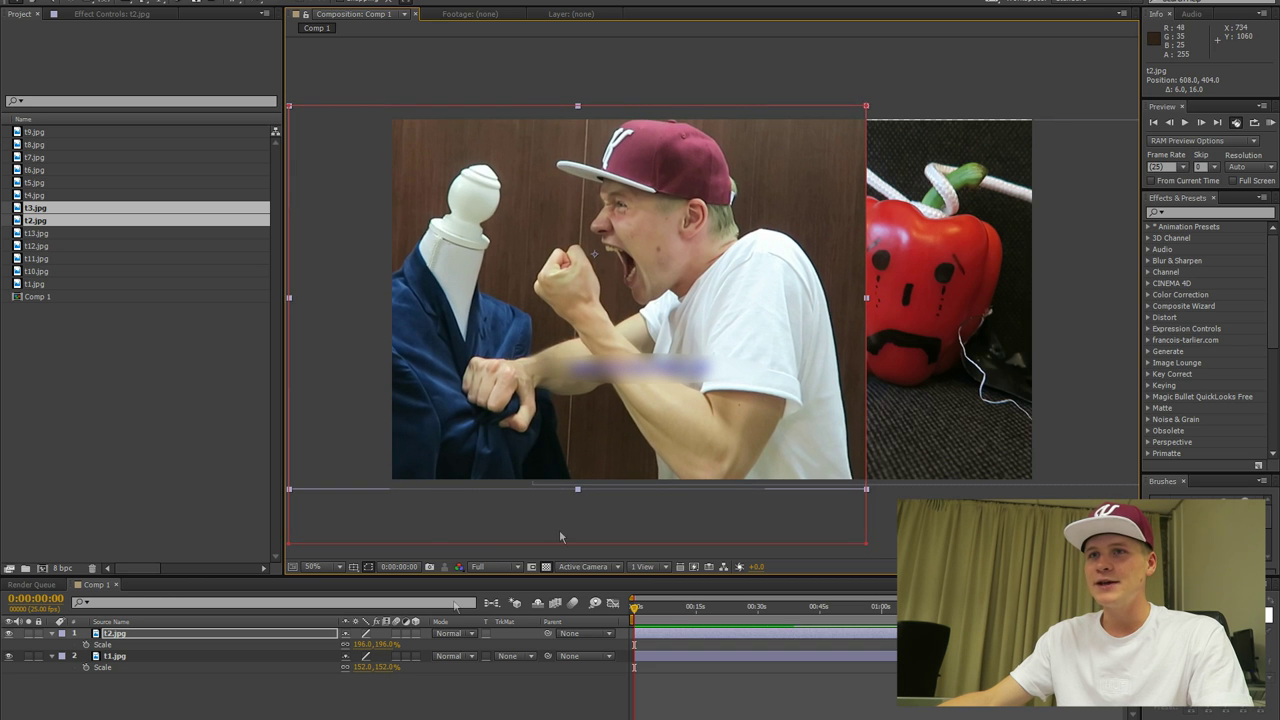
left_click_drag(383, 646, 376, 646)
left_click_drag(850, 355, 852, 361)
Place the t1.jpg layer above t2.jpg and cut it out with a six-point pen mask around the pepper and the chair
left_click(245, 657)
left_click_drag(126, 658, 105, 630)
left_click(185, 3)
left_click(141, 5)
left_click(828, 118)
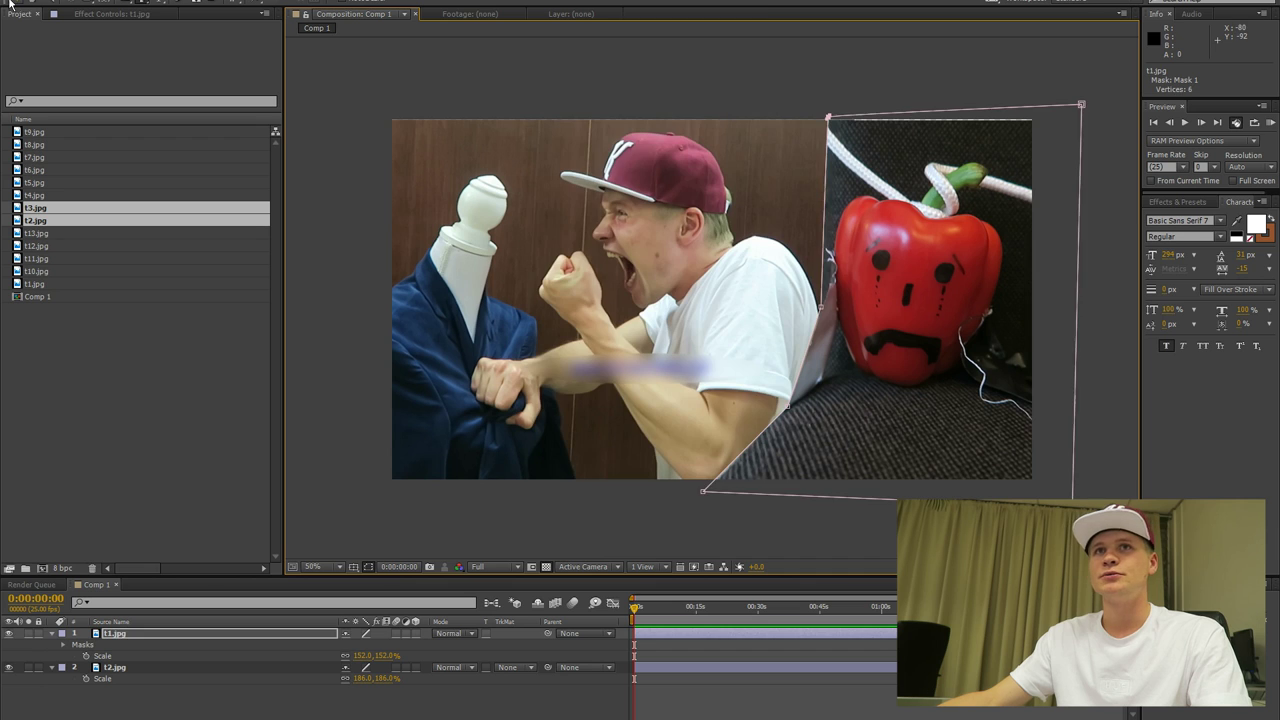
Shift the masked pepper layer left to overlap the man's back, and nudge t2.jpg slightly left to match
key("v")
left_click(646, 252)
left_click_drag(960, 385, 914, 381)
left_click_drag(524, 374, 515, 374)
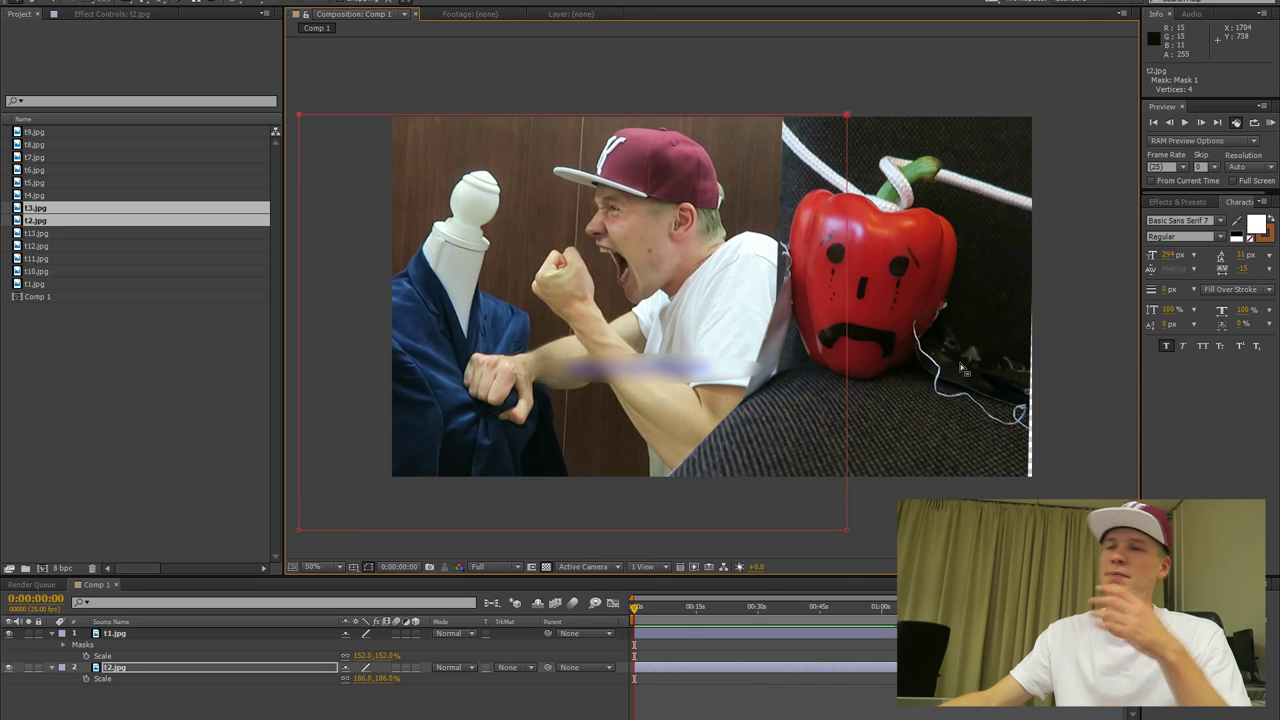
scroll(970, 352, "down", 6)
left_click(963, 354)
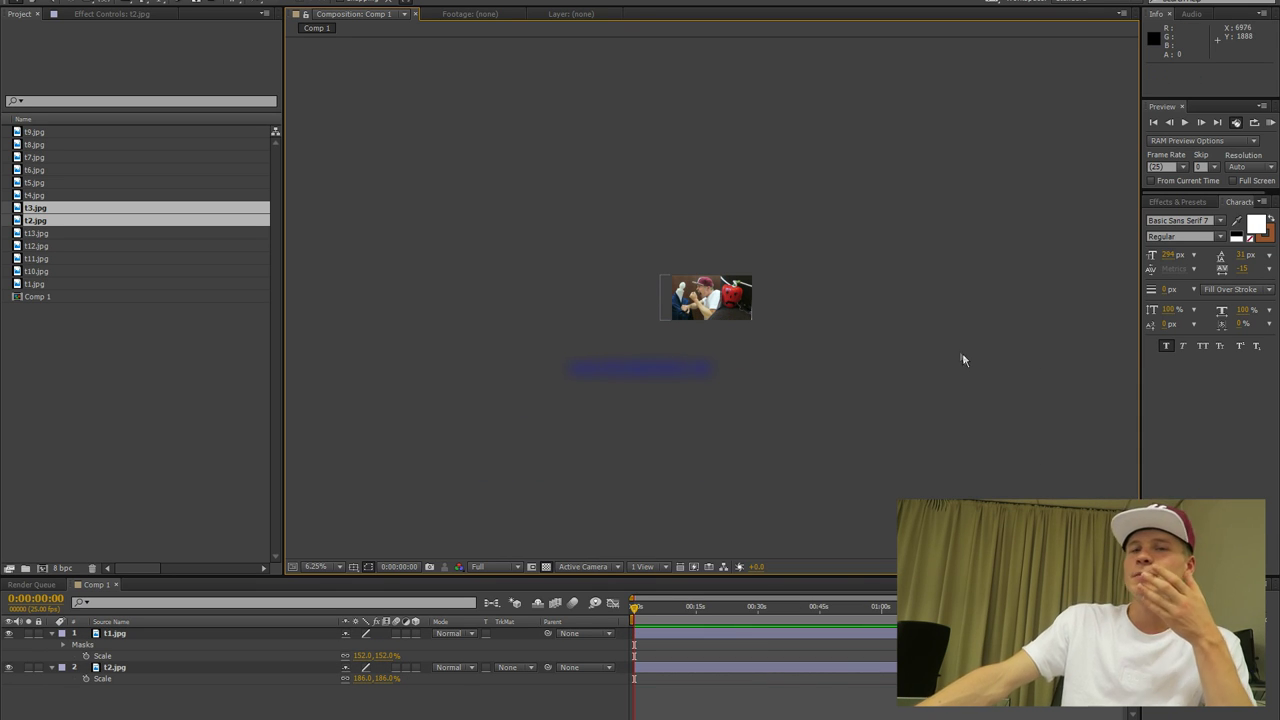
scroll(936, 352, "up", 1)
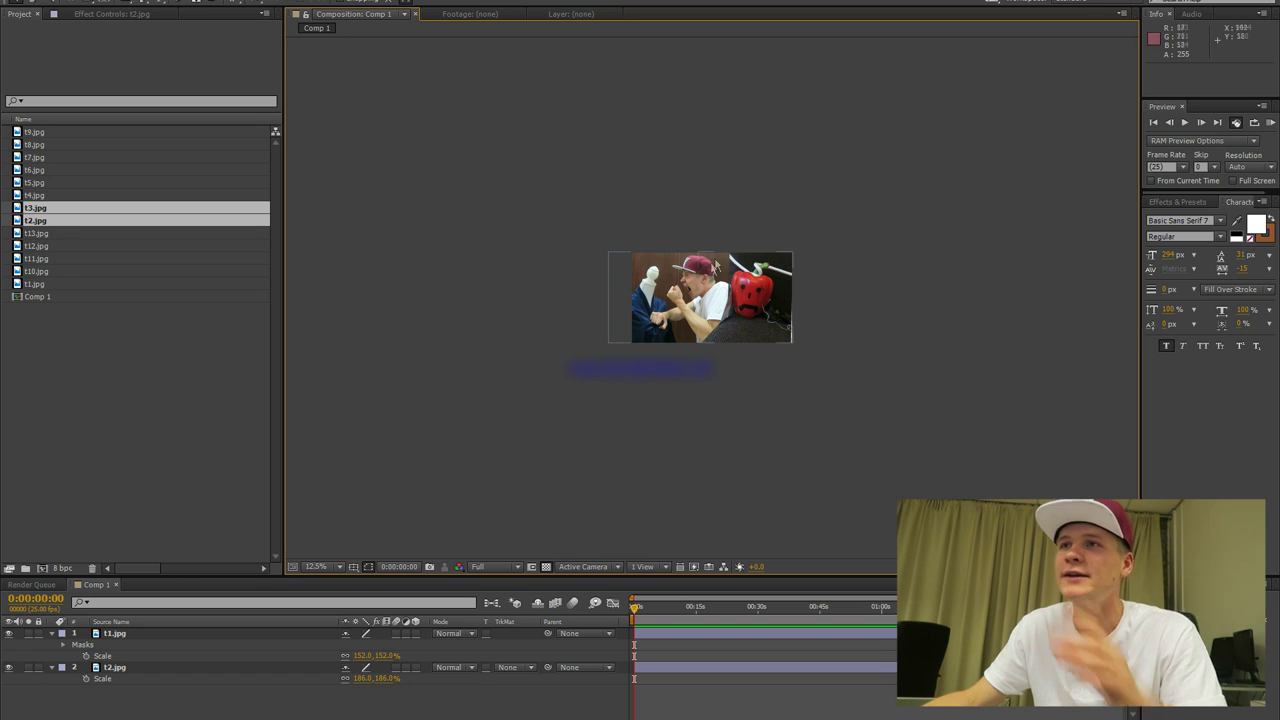
scroll(715, 265, "up", 2)
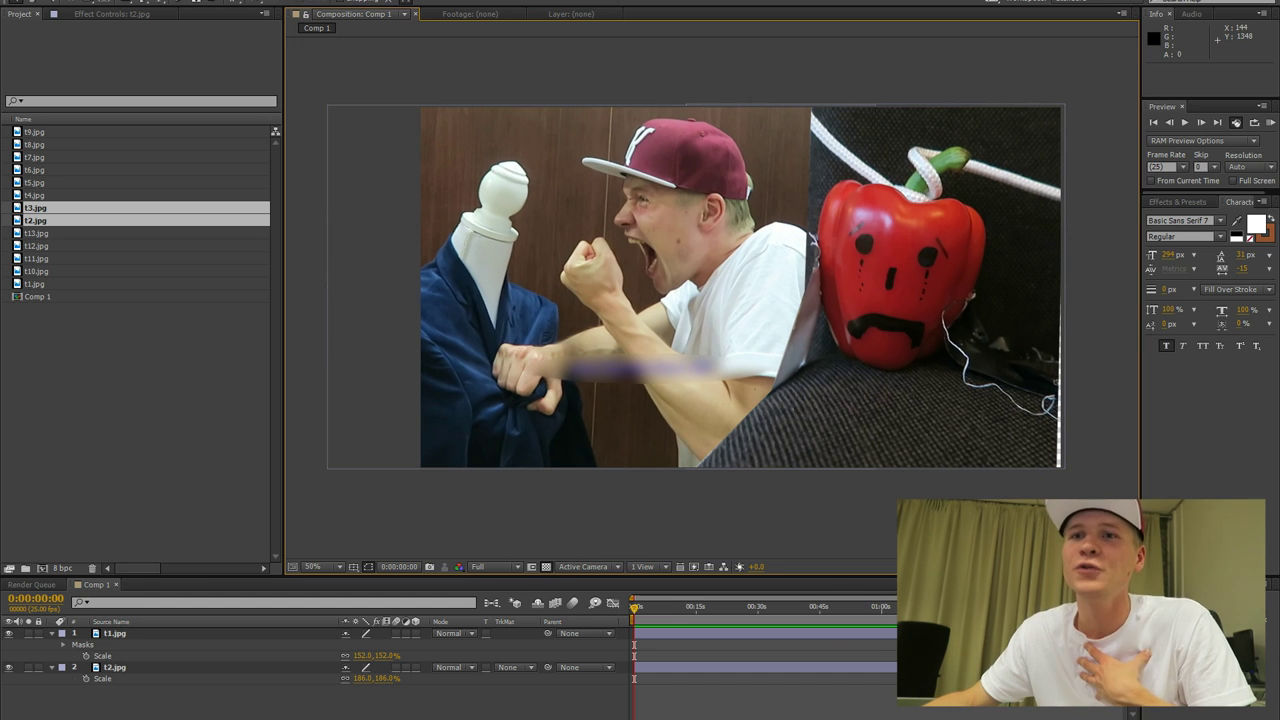
Switch to the web browser and search Google for "criminal minds"
key("alt+Tab")
type("goog")
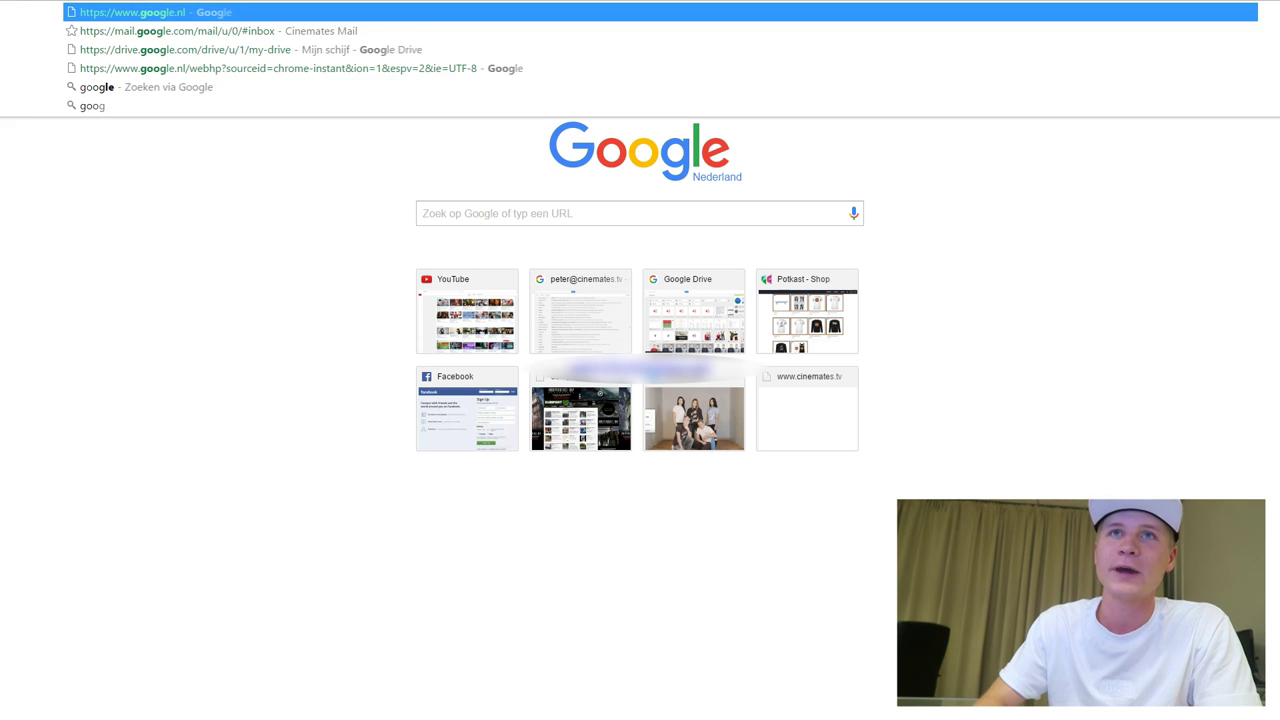
left_click(517, 222)
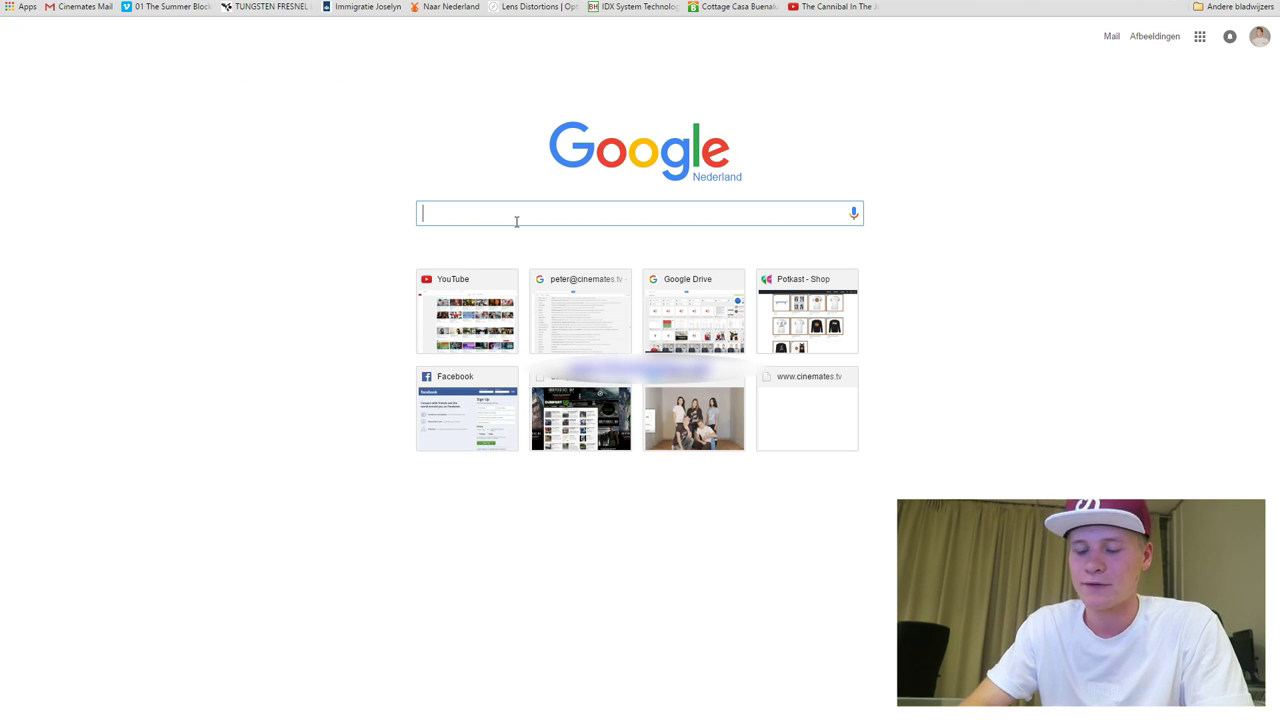
type("criminal minds")
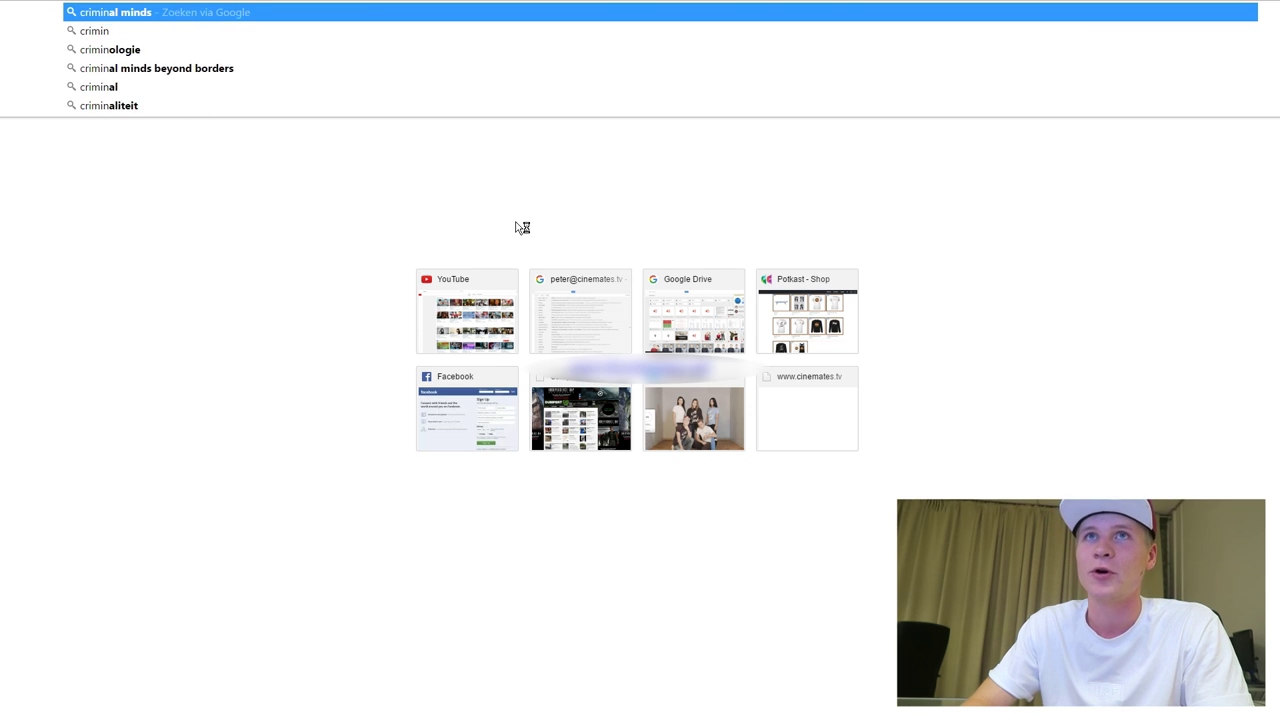
key("Return")
Shorten the search query to "criminal" and show the image results
left_click(117, 34)
left_click_drag(129, 36, 600, 62)
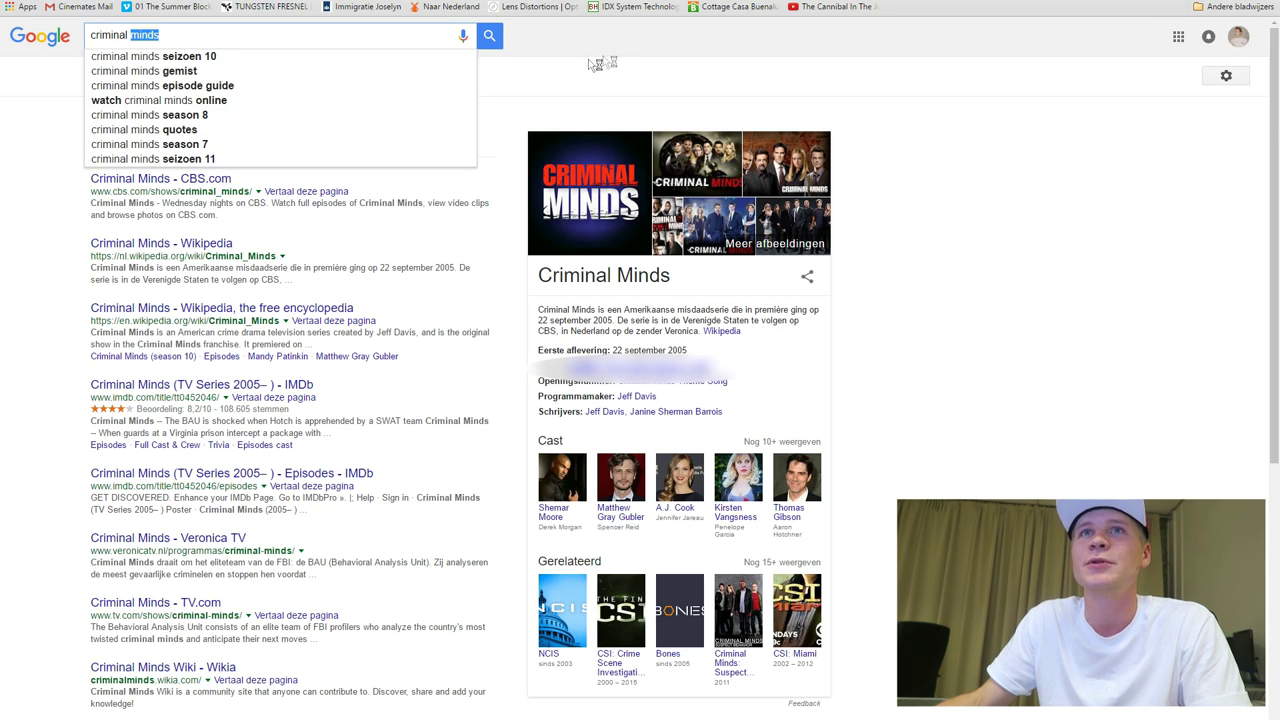
key("BackSpace")
type("\\")
key("Return")
left_click(155, 76)
Search the images for a prisoner, refining the query to "real prisoner"
triple_click(201, 42)
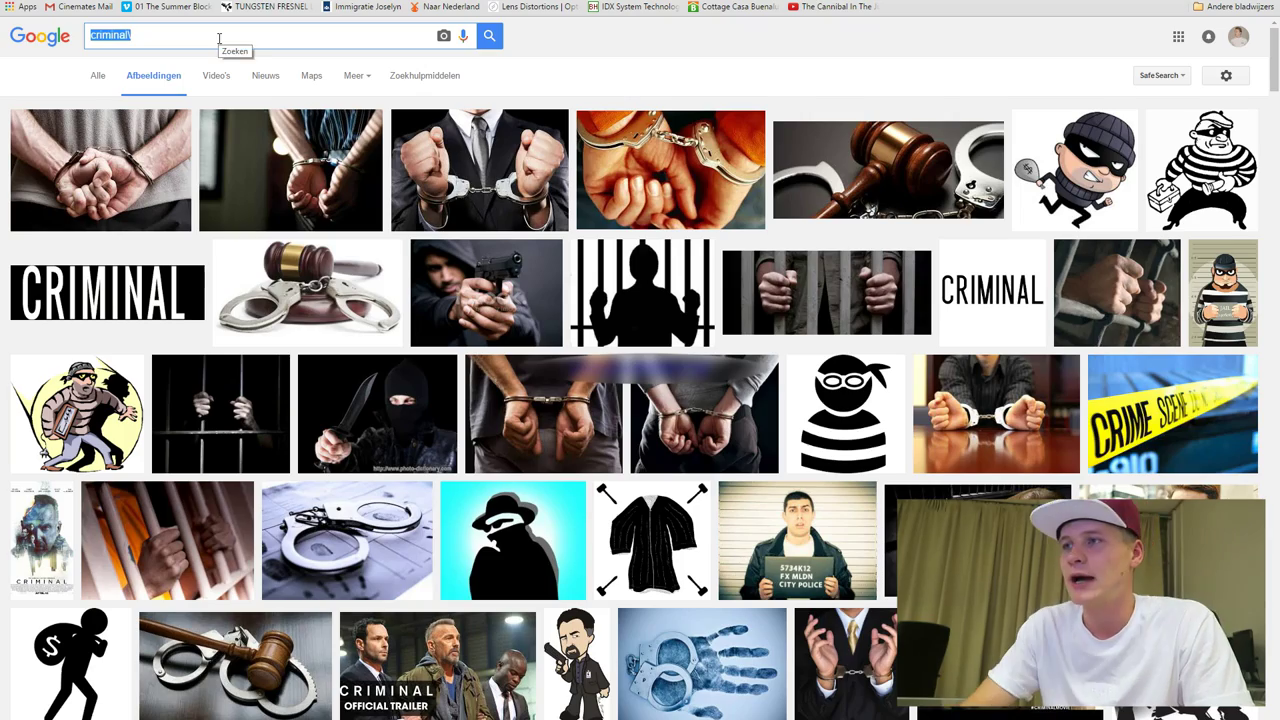
left_click(478, 680)
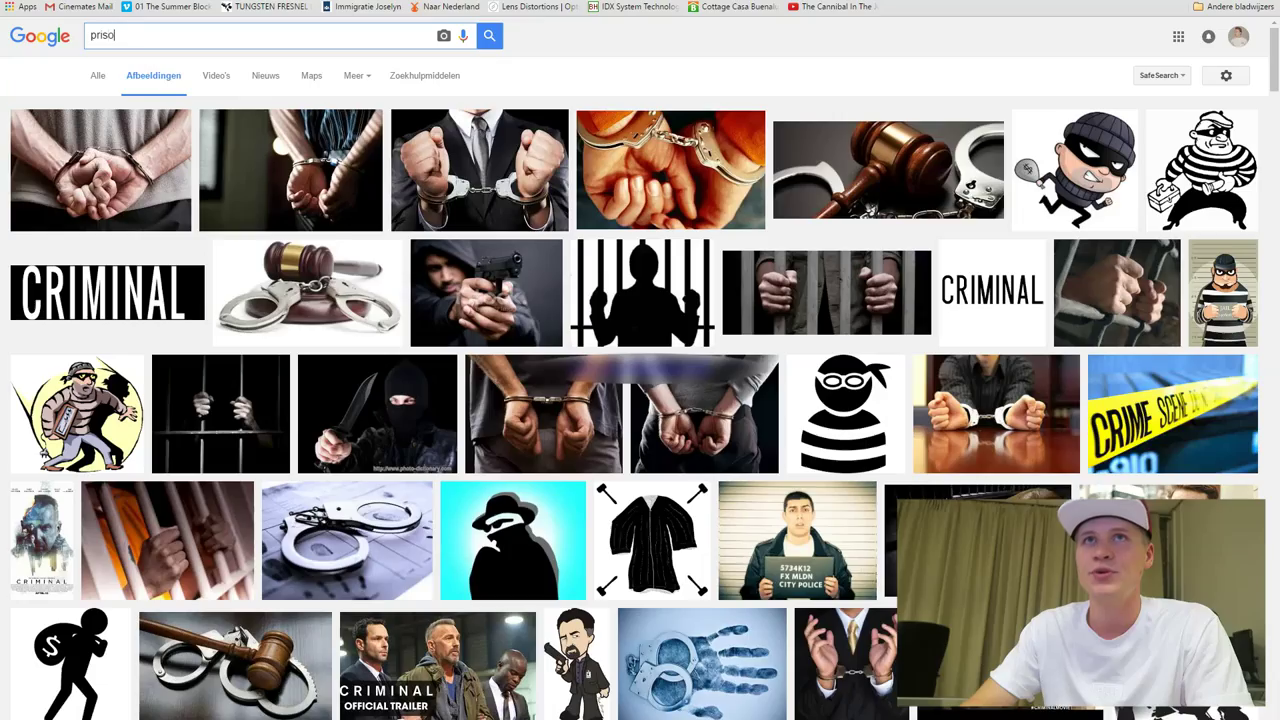
key("Return")
scroll(905, 480, "down", 3)
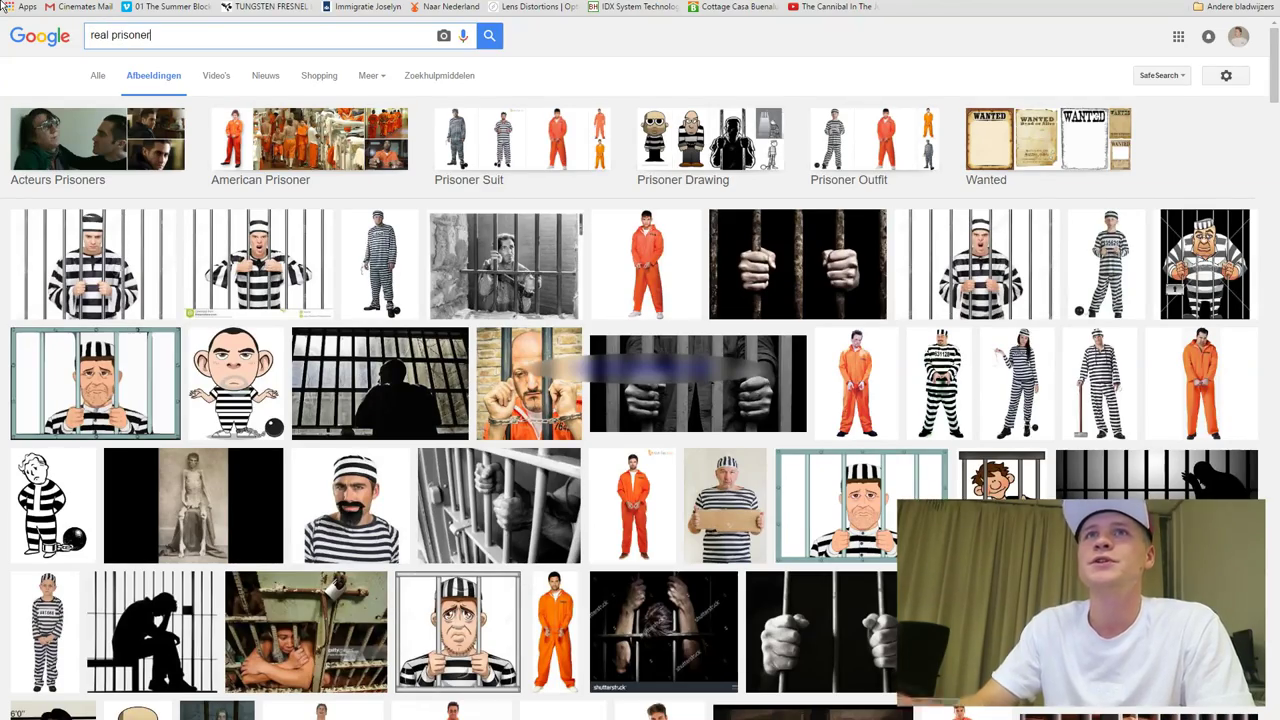
left_click(492, 37)
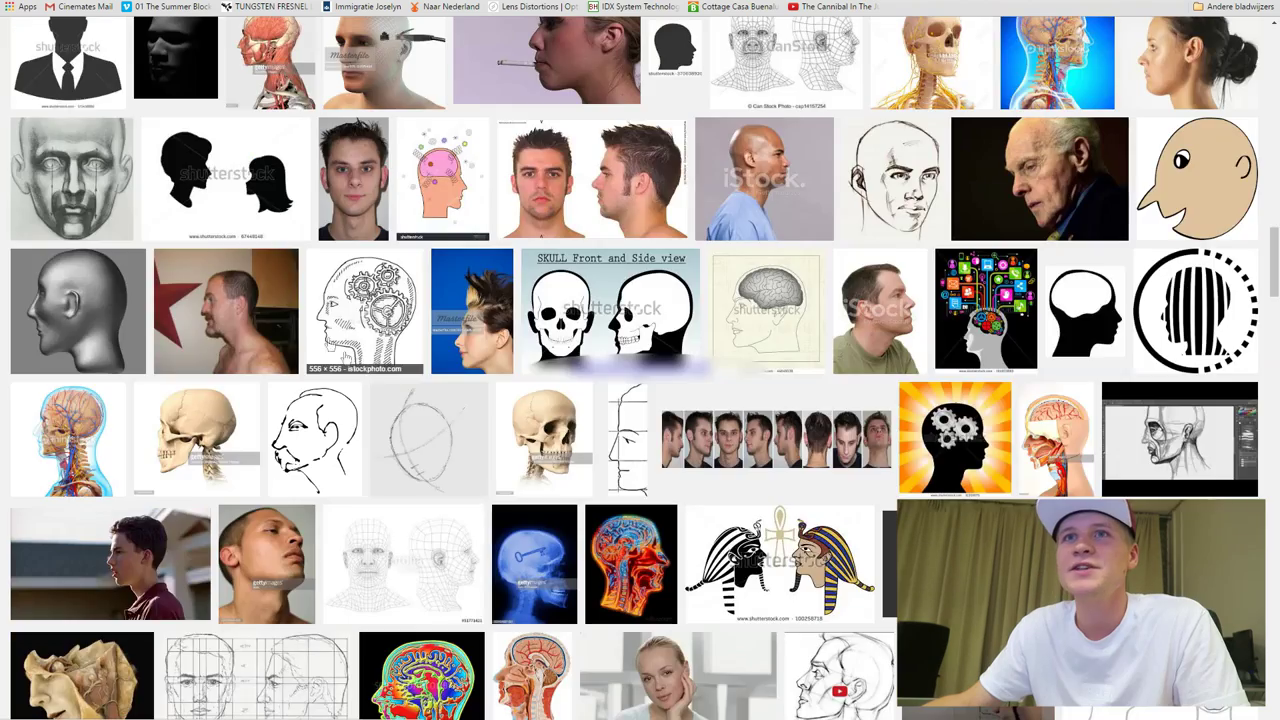
Save the side-view photo of the man in front of the red star to the Desktop as shaved-head-before-side-view-426x320
left_click(220, 310)
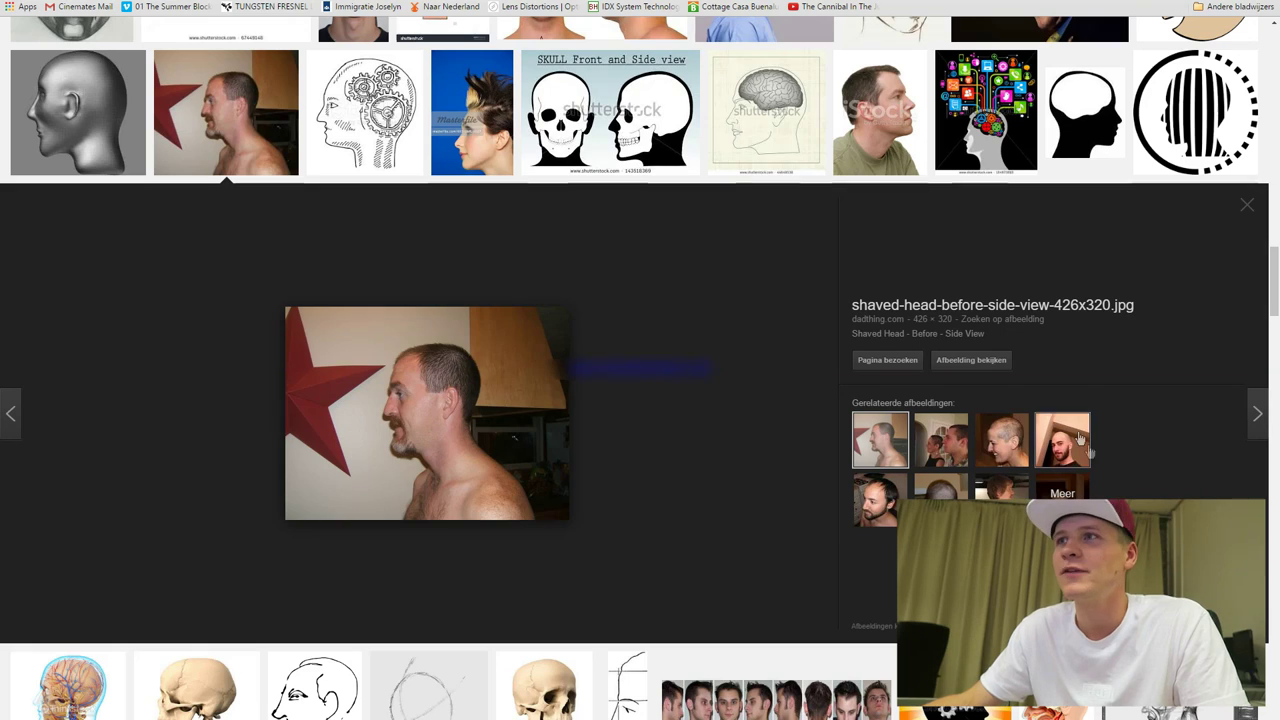
right_click(419, 372)
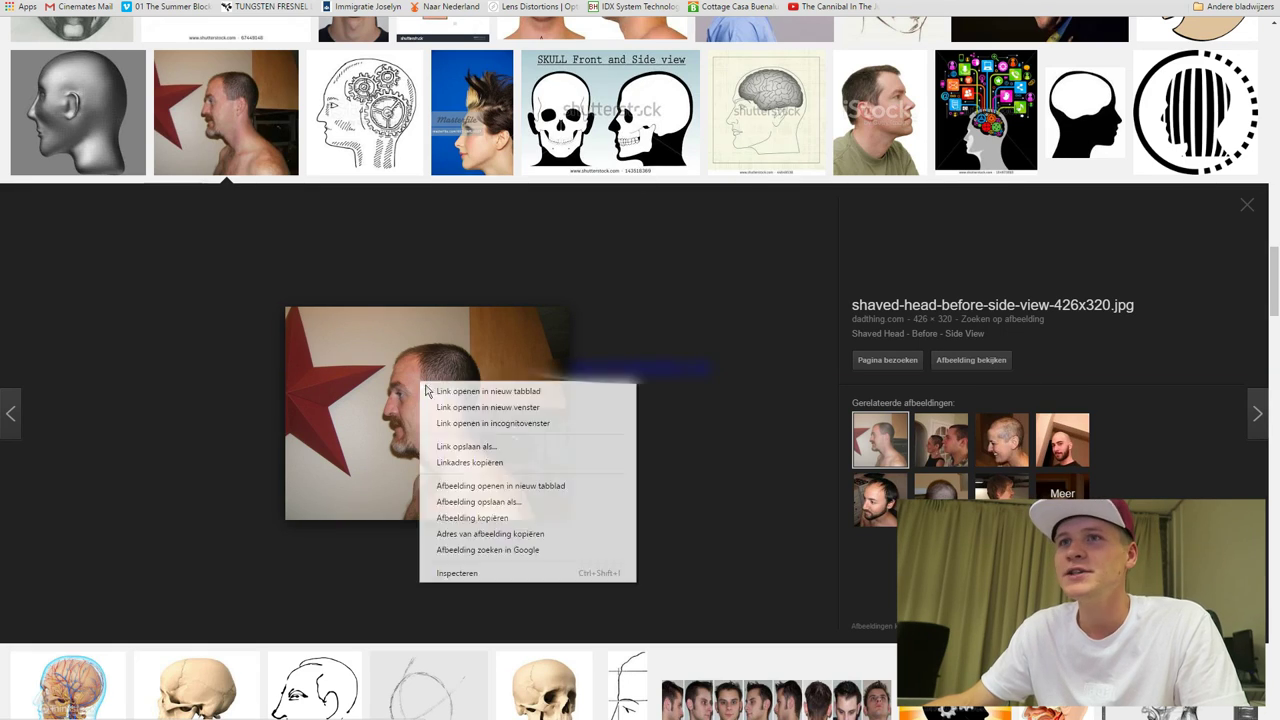
left_click(521, 497)
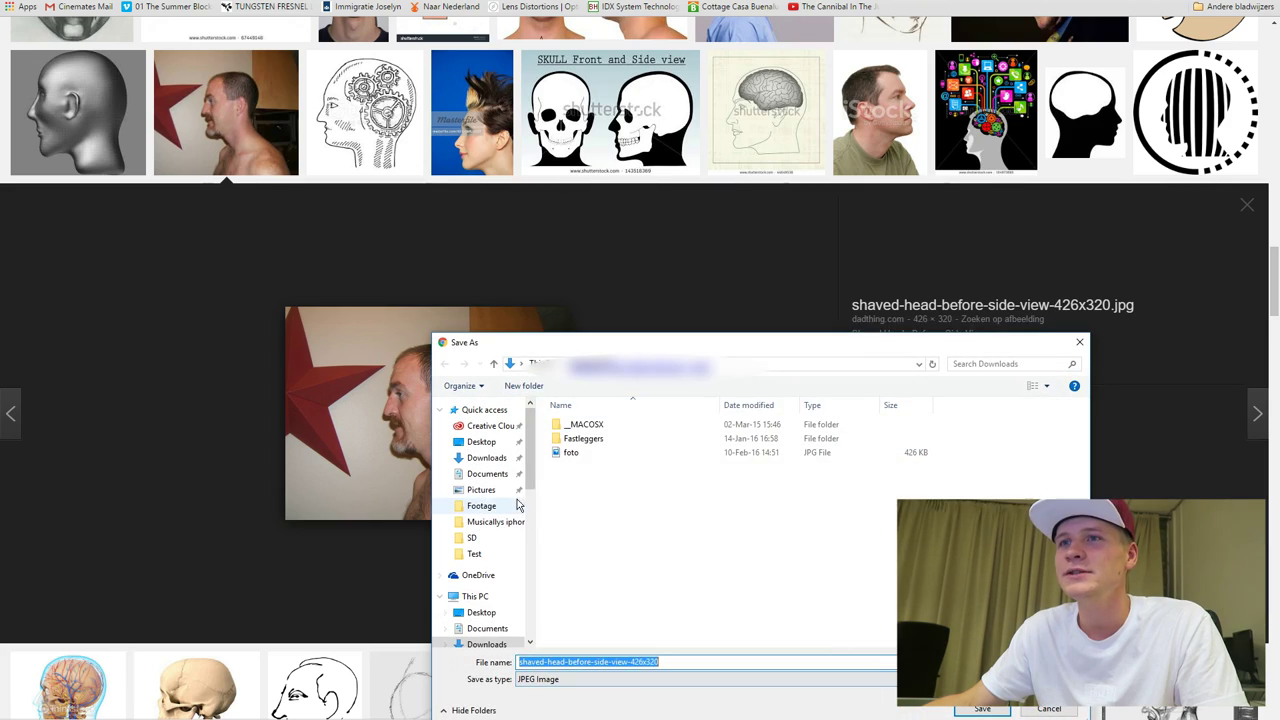
left_click(481, 612)
key("Return")
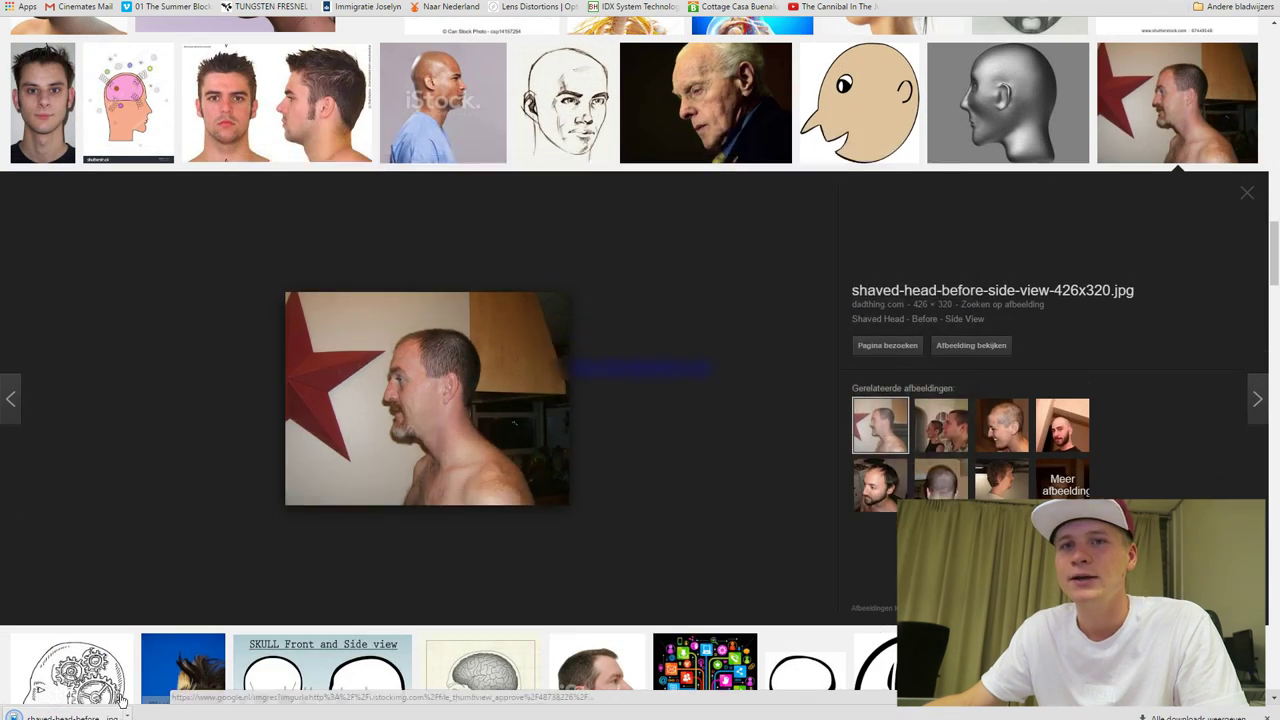
Bring the downloaded head photo into After Effects and place it in Comp 1 as the uppermost layer
left_click(134, 715)
left_click(175, 677)
key("alt+Tab")
left_click_drag(555, 562, 597, 278)
key("alt+Tab")
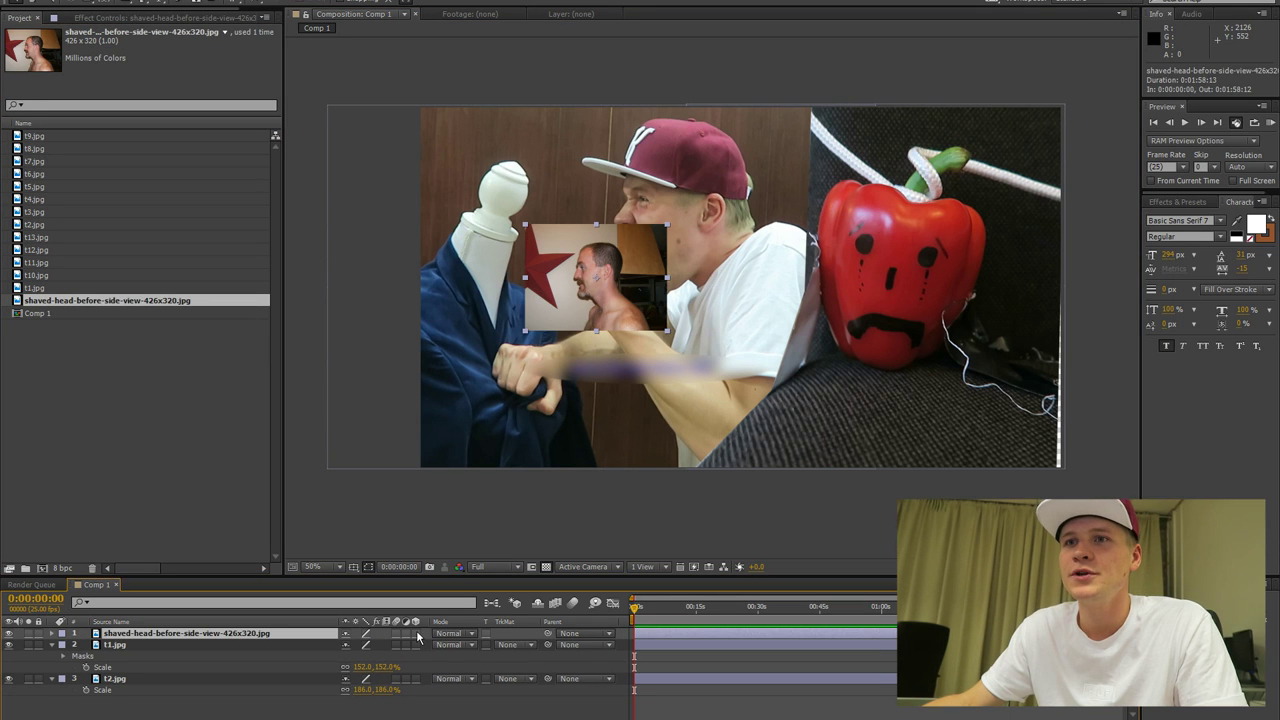
Make the head photo a 3D layer mirrored horizontally, and enlarge it over the mannequin's head
left_click(416, 633)
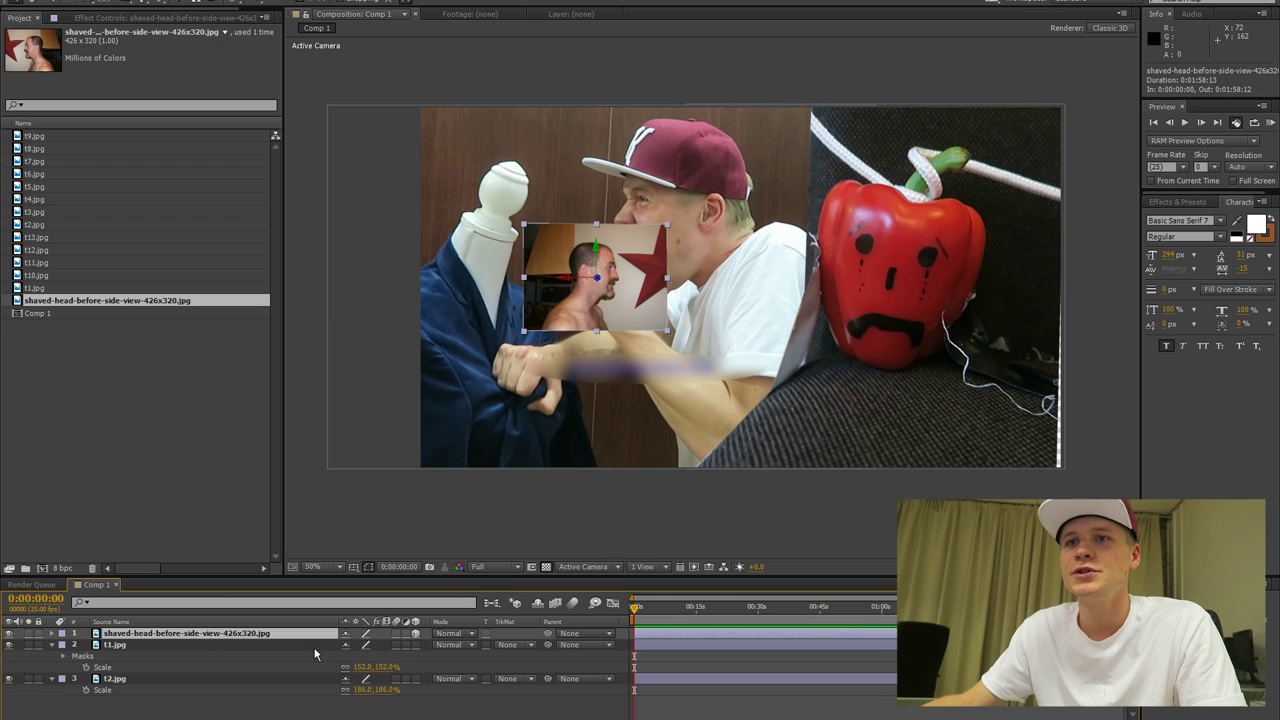
key("s")
left_click_drag(388, 645, 466, 643)
left_click_drag(590, 290, 502, 251)
Make the head photo semi-transparent and fit it over the mannequin's neck at 279% scale
key("t")
left_click_drag(347, 645, 318, 639)
left_click_drag(530, 249, 651, 300)
scroll(651, 300, "up", 1)
key("s")
left_click_drag(398, 648, 692, 312)
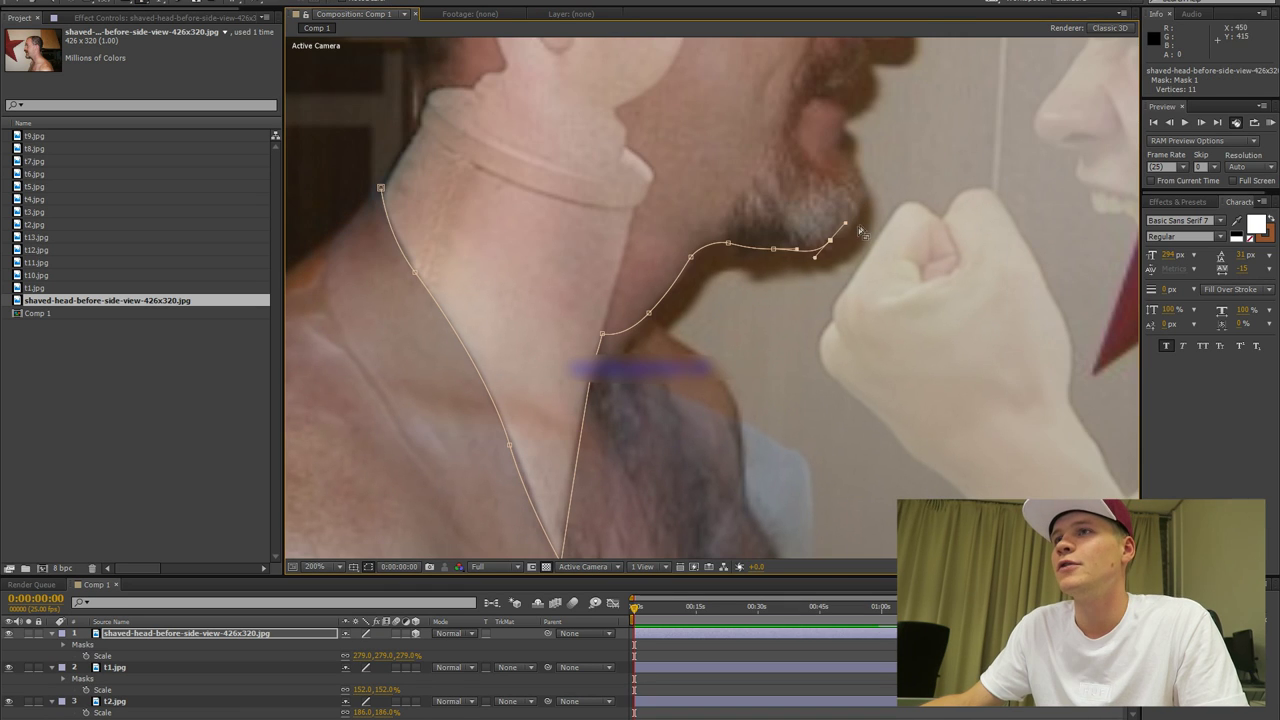
Continue the mask on the head photo upward along the man's chin, lips and nose
left_click_drag(849, 243, 864, 226)
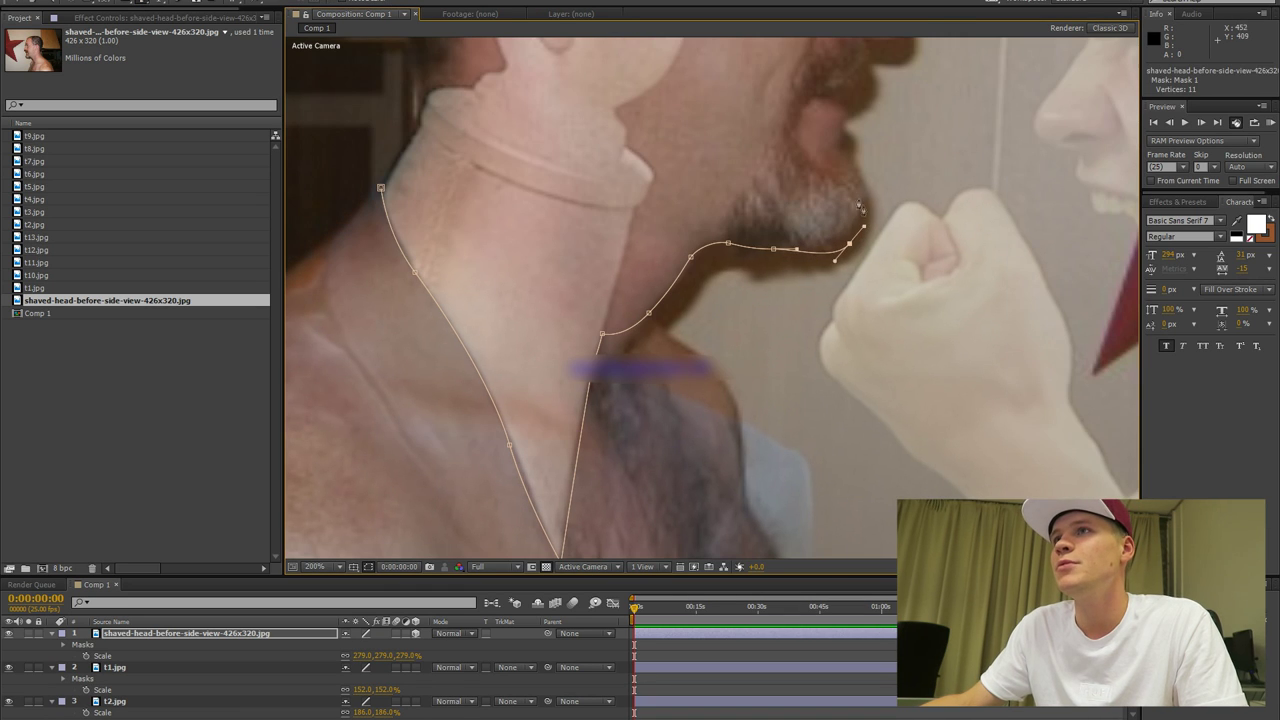
left_click(779, 236)
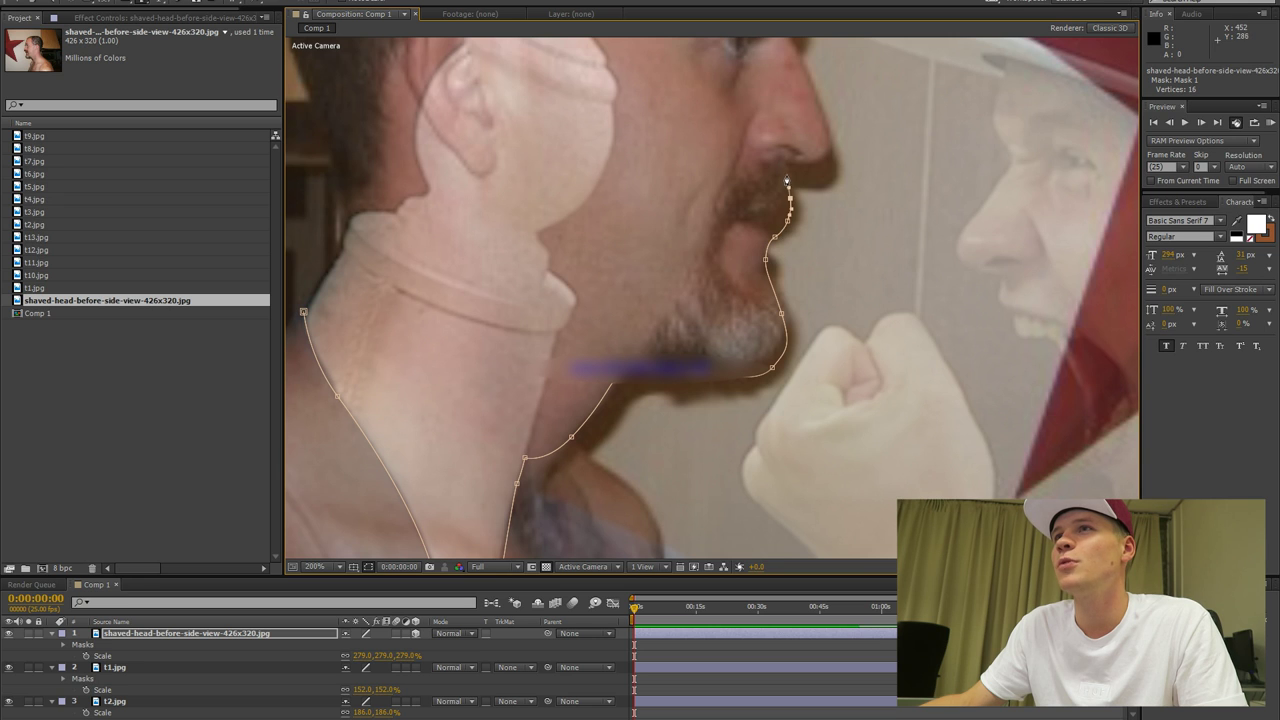
key("ctrl+z")
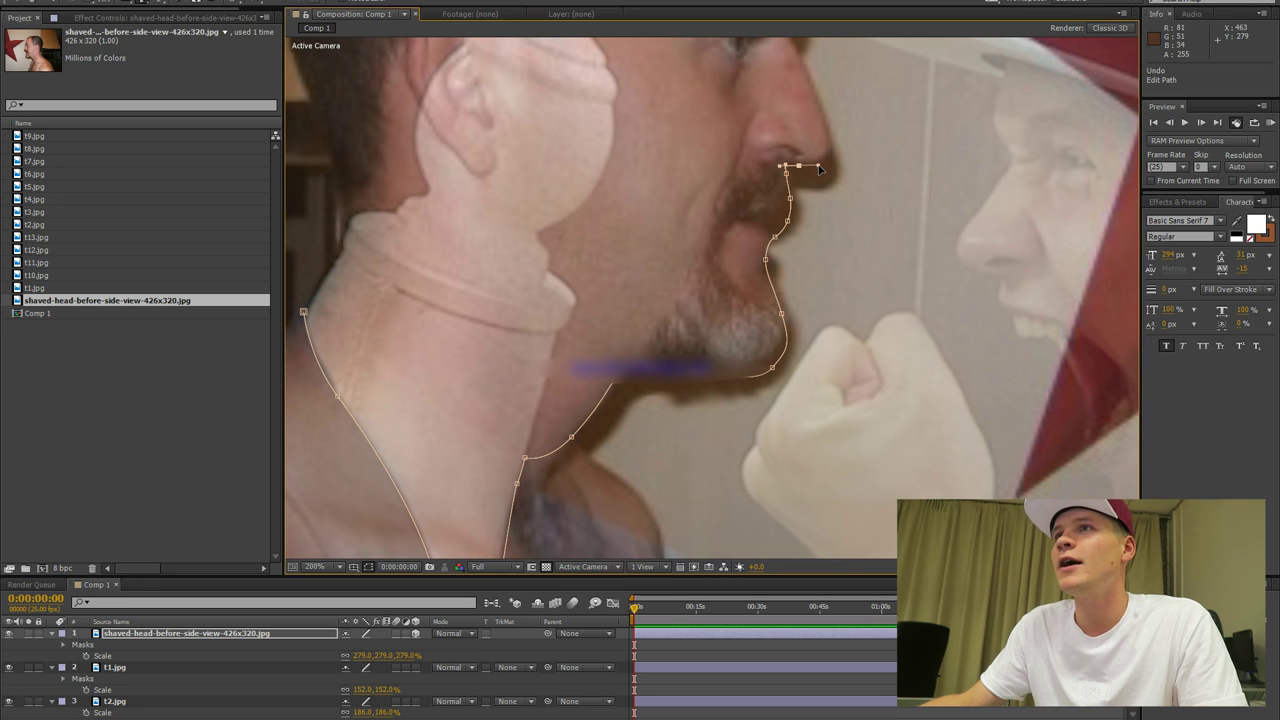
left_click_drag(825, 151, 831, 141)
left_click_drag(822, 102, 817, 191)
left_click_drag(778, 137, 783, 134)
left_click_drag(812, 125, 851, 247)
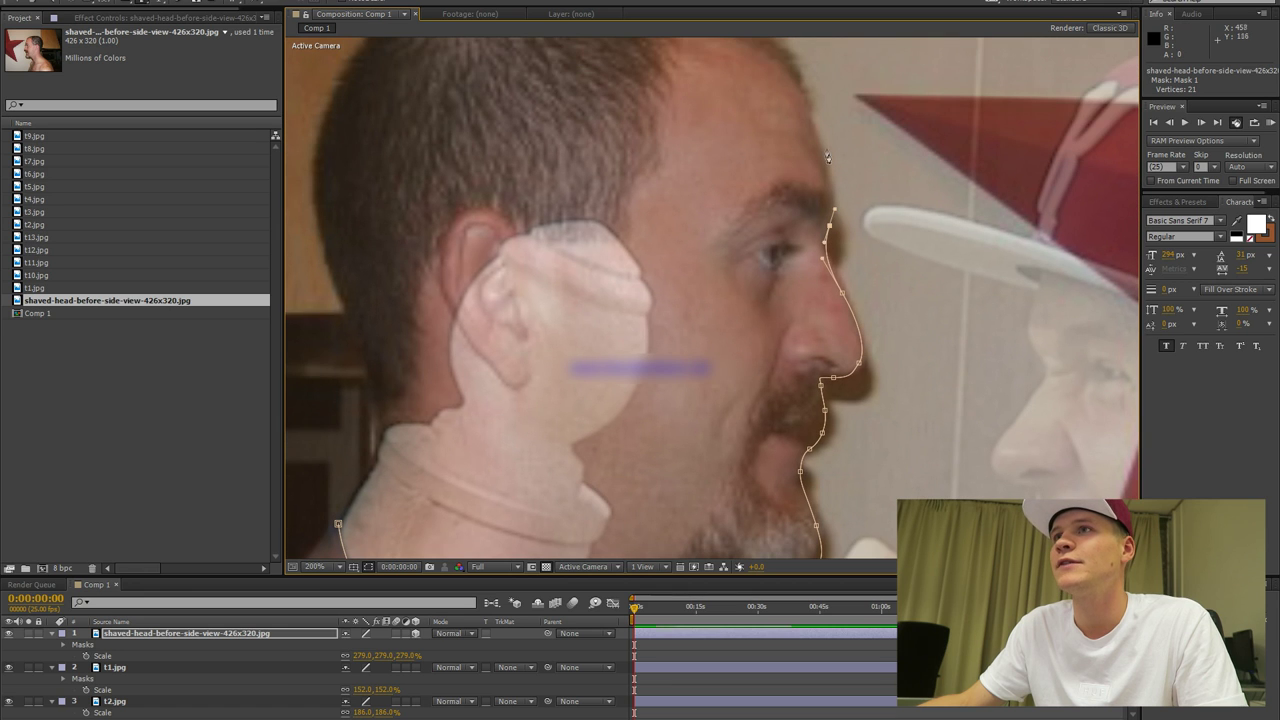
Trace the mask along the forehead and around the back of the head, and close it at the nape
left_click(799, 84)
left_click_drag(799, 84, 826, 233)
left_click(744, 110)
left_click_drag(347, 228, 317, 345)
left_click_drag(360, 437, 400, 284)
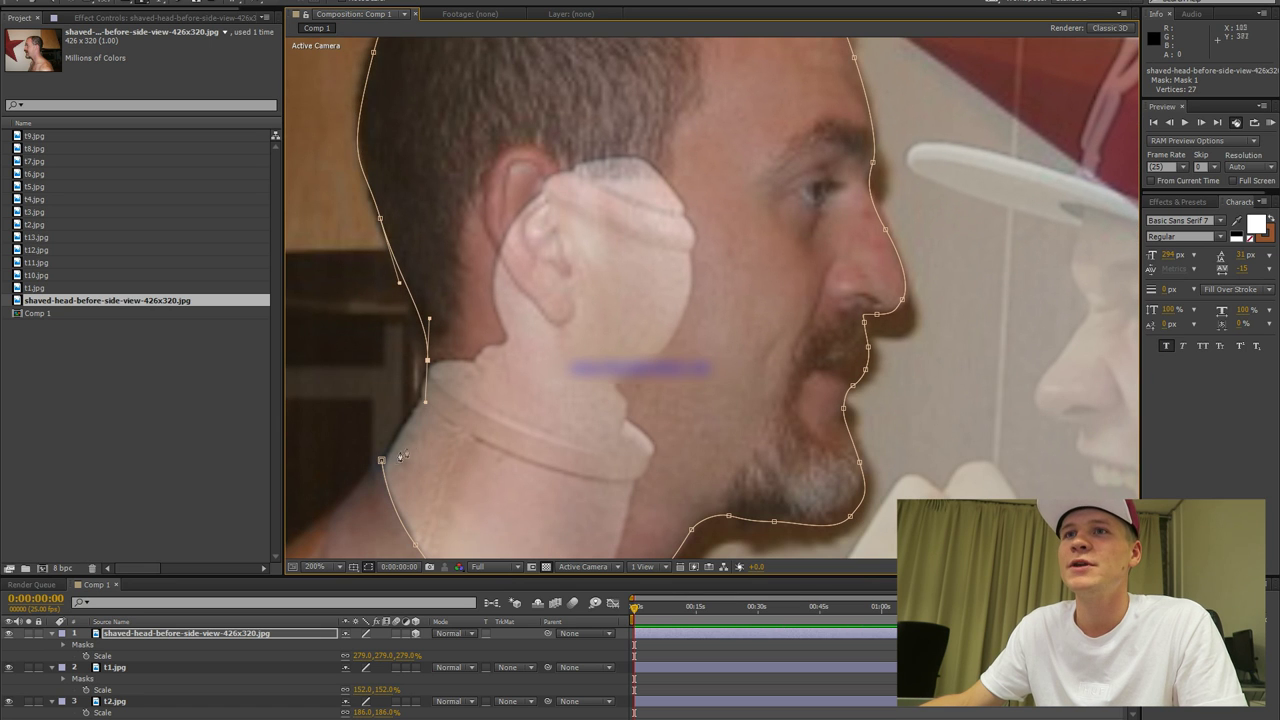
left_click(381, 463)
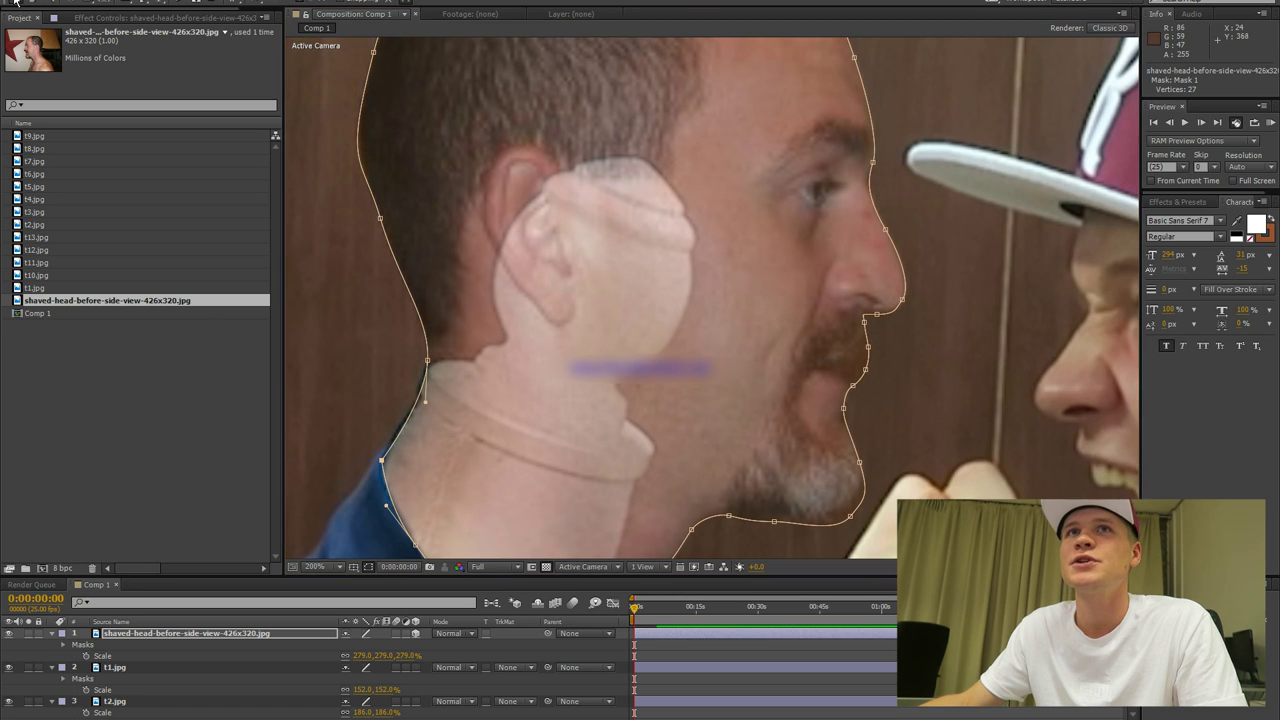
Set the masked head layer's opacity to 100%
key("comma")
key("comma")
left_click(475, 348)
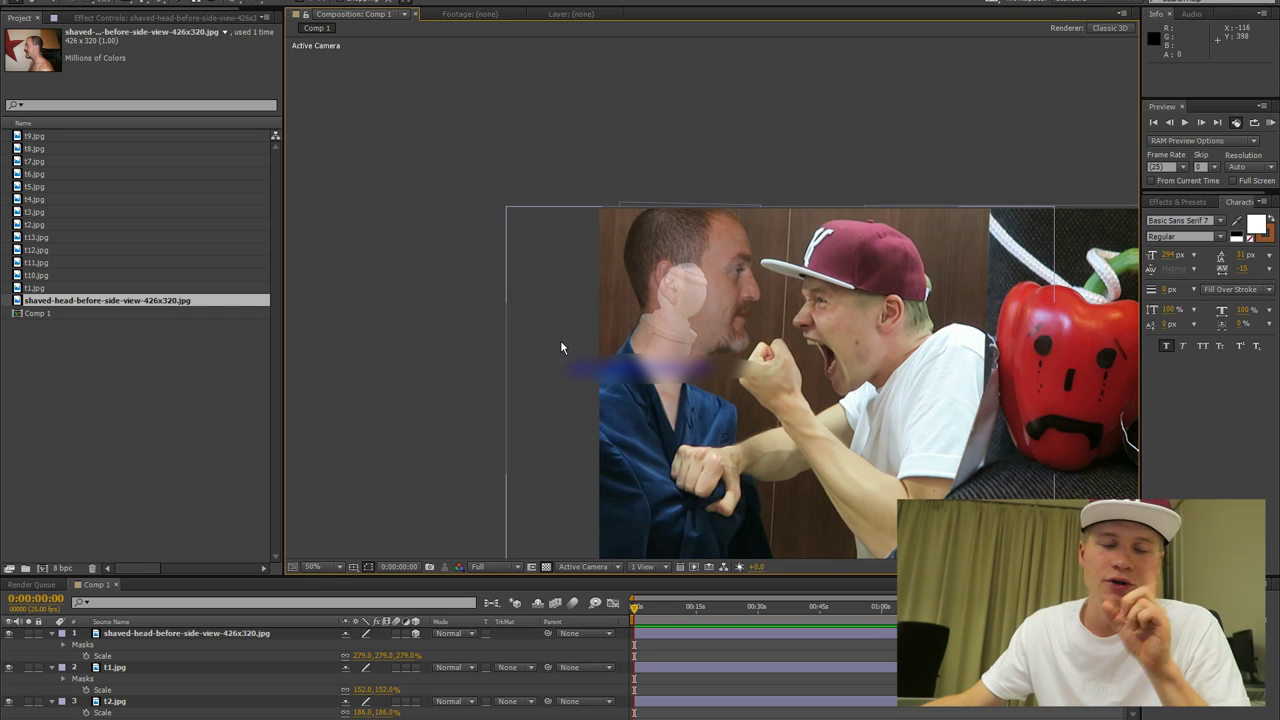
left_click(229, 636)
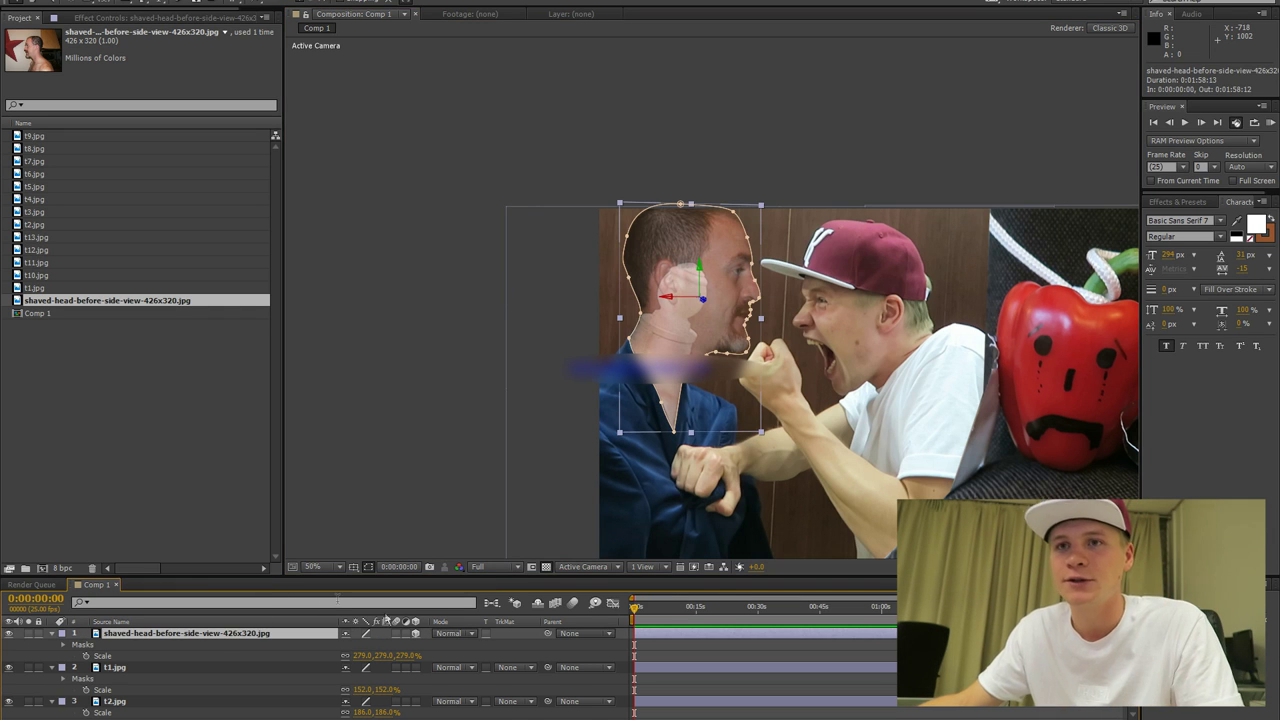
key("t")
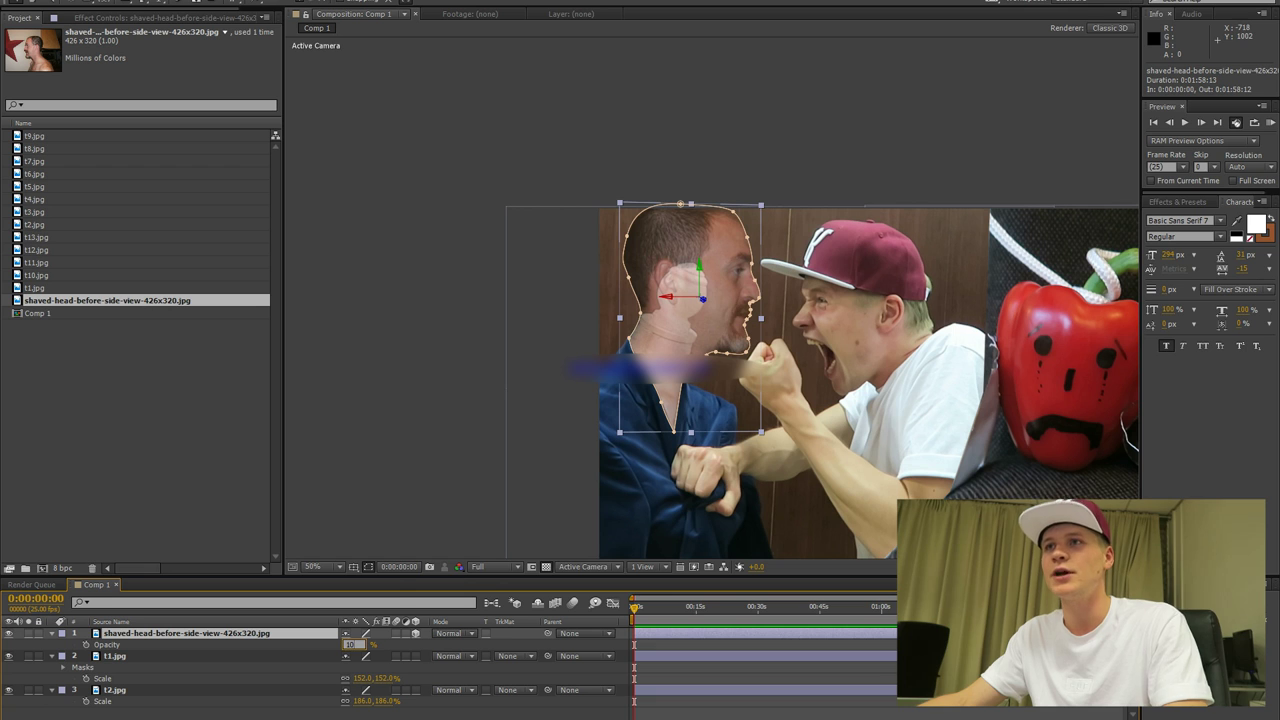
left_click(481, 180)
left_click_drag(966, 426, 842, 337)
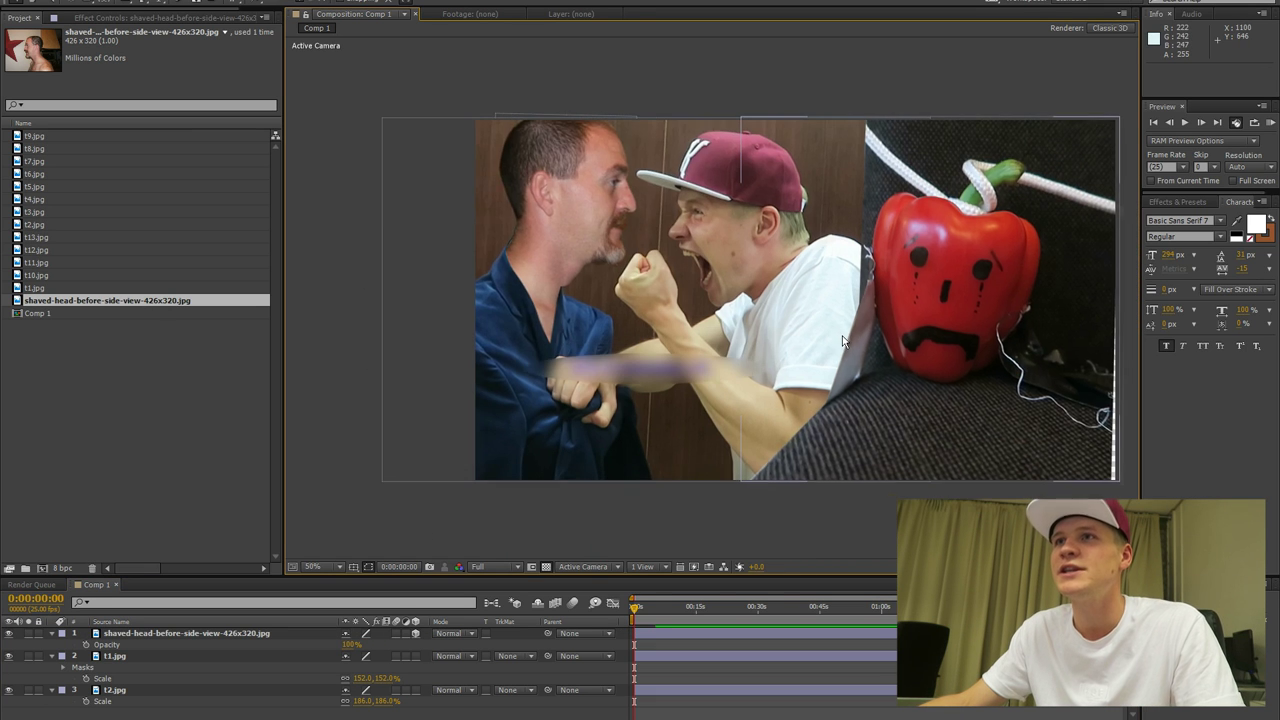
Apply the Hue/Saturation effect to the head layer and set its Master Saturation to -24
key("comma")
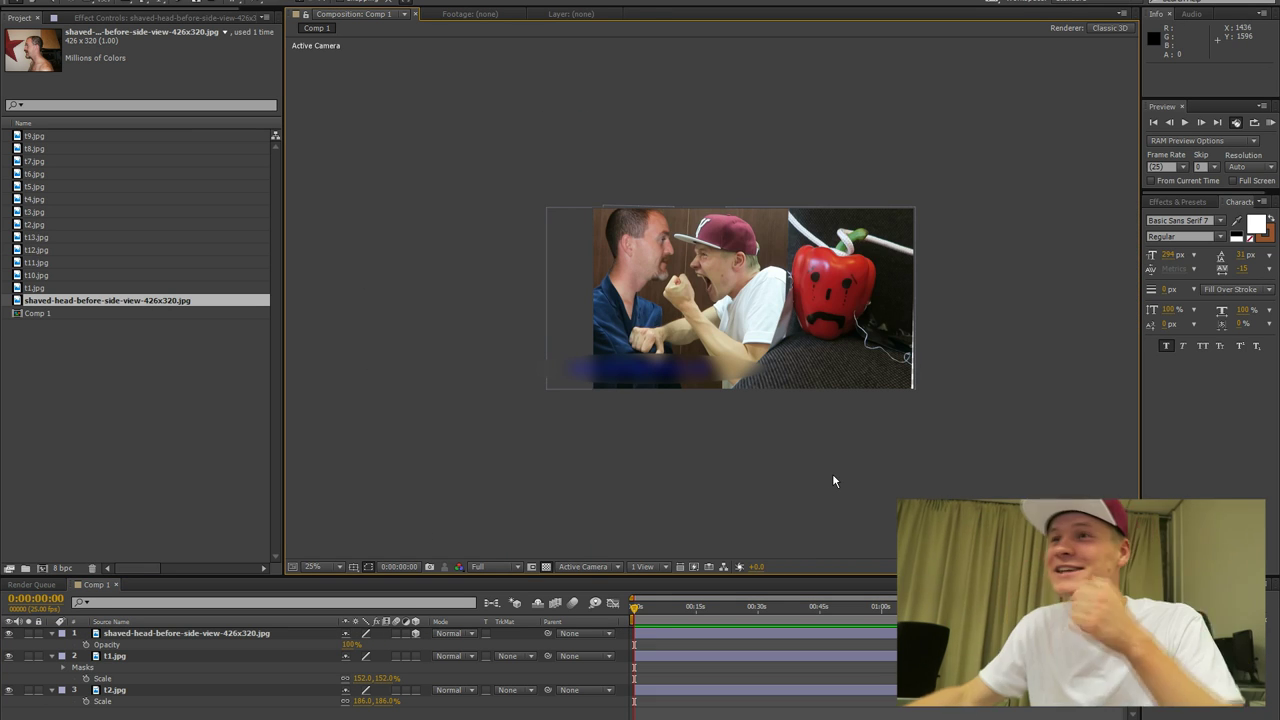
key("period")
left_click(598, 205)
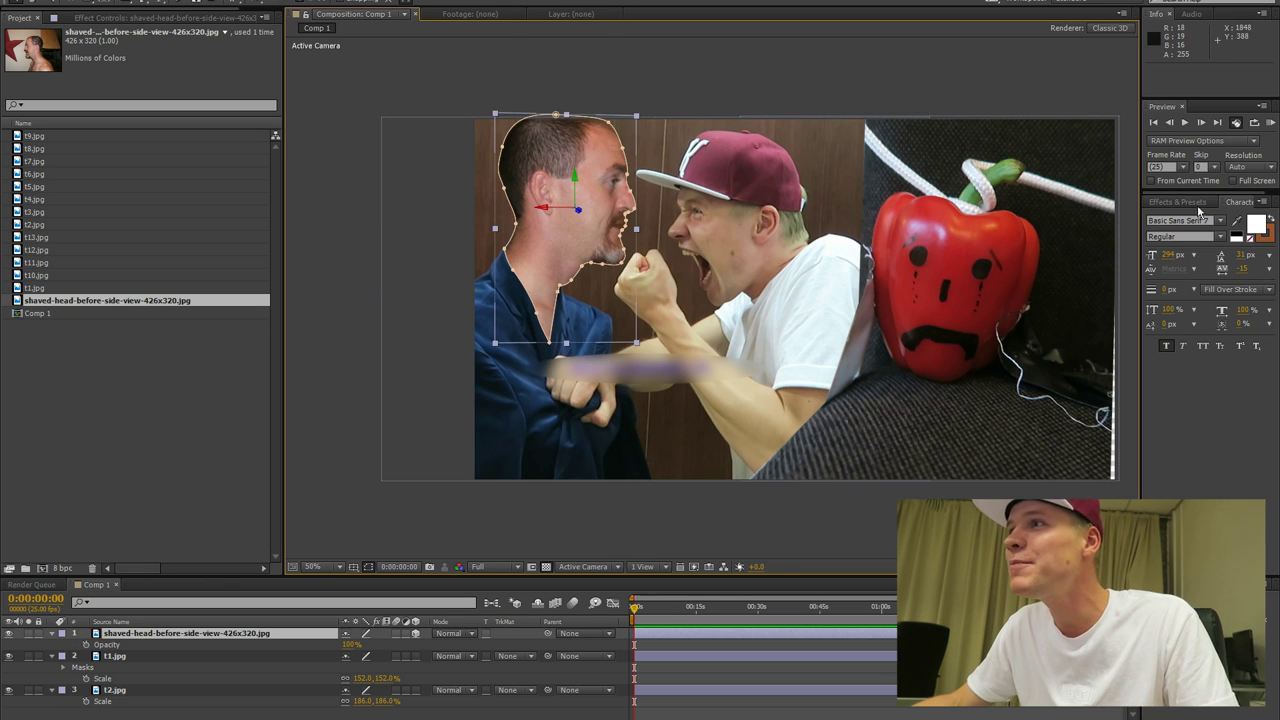
left_click(1177, 201)
left_click(1198, 215)
type("sat")
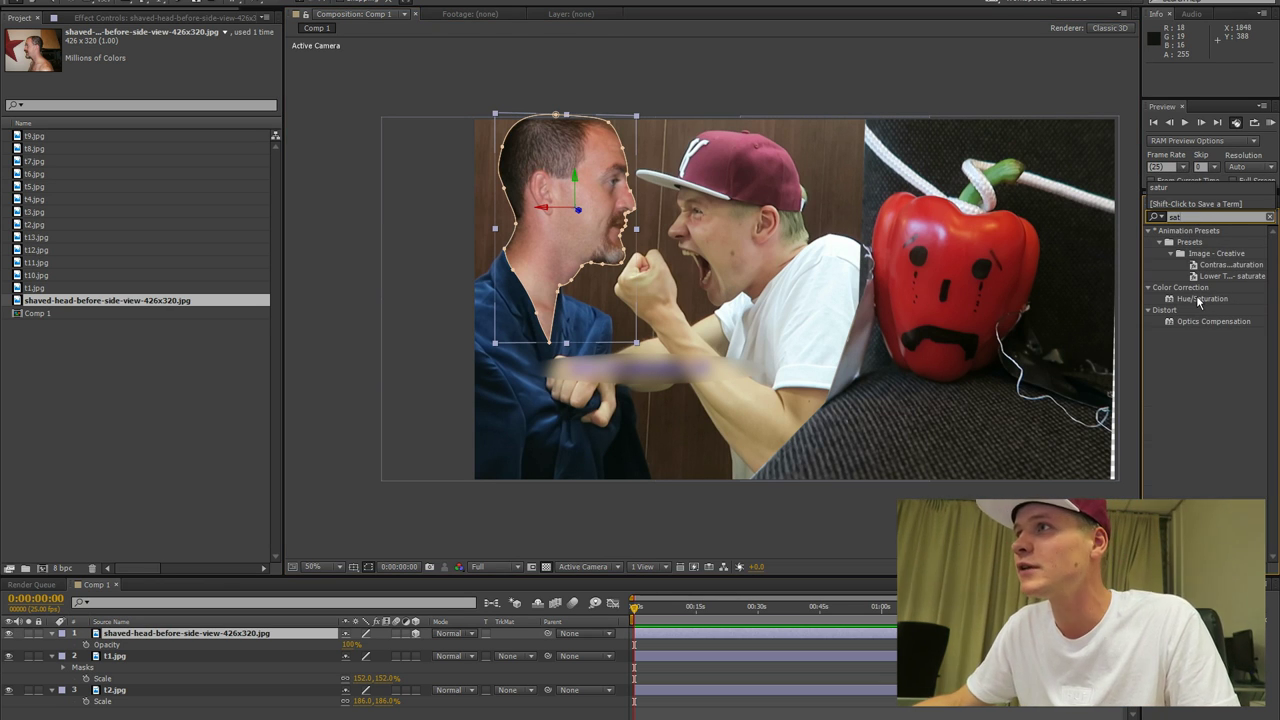
double_click(1199, 300)
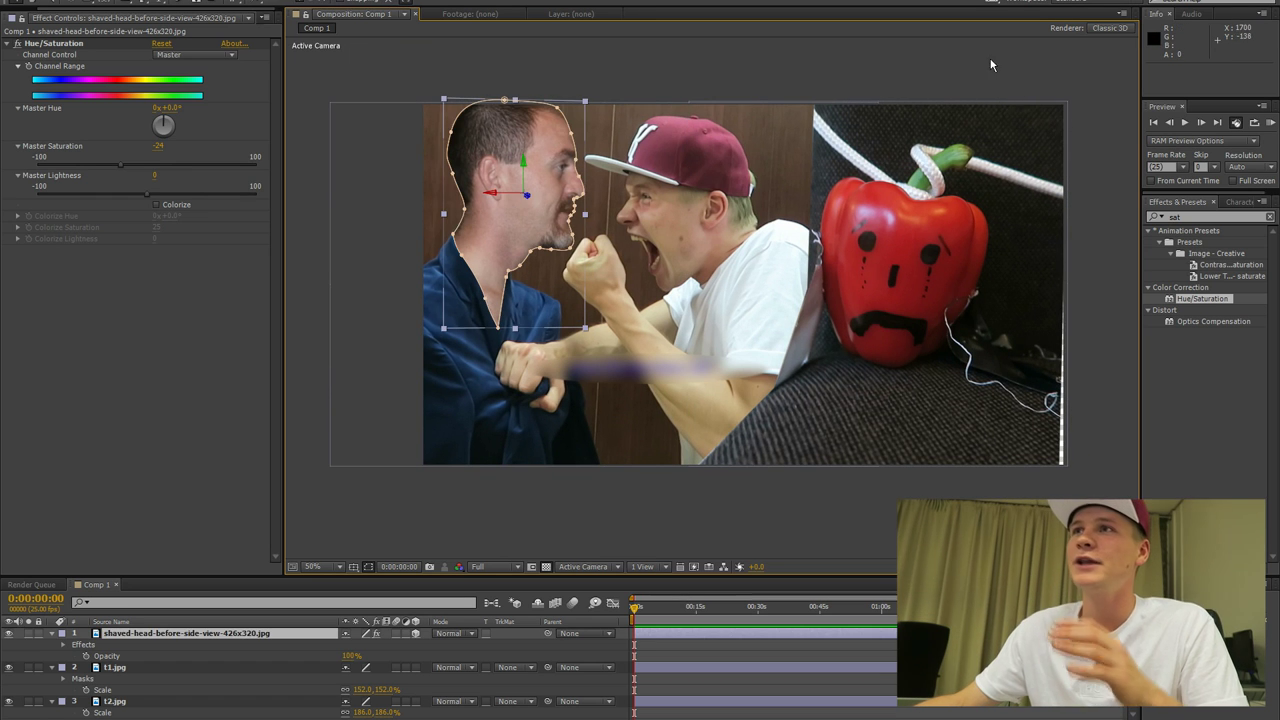
left_click(958, 214)
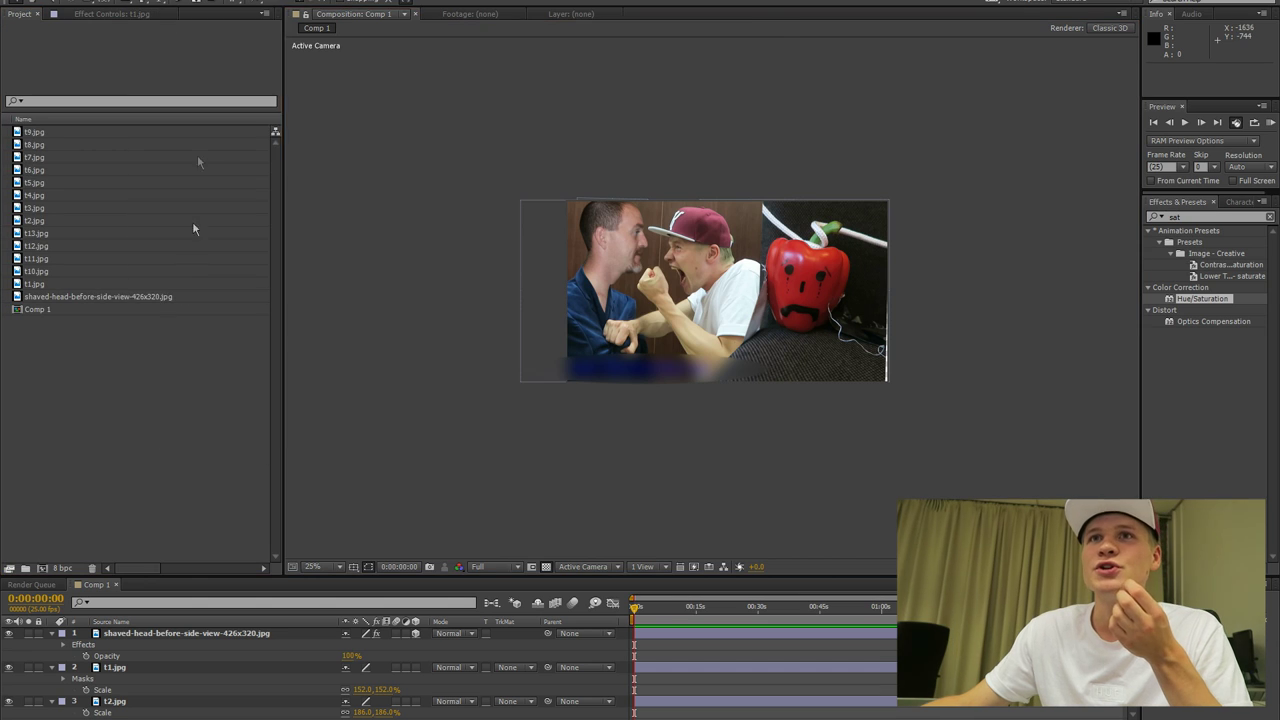
Import LOGO RIGHT TOP.png and place it in Comp 1 above the head layer
key("ctrl+i")
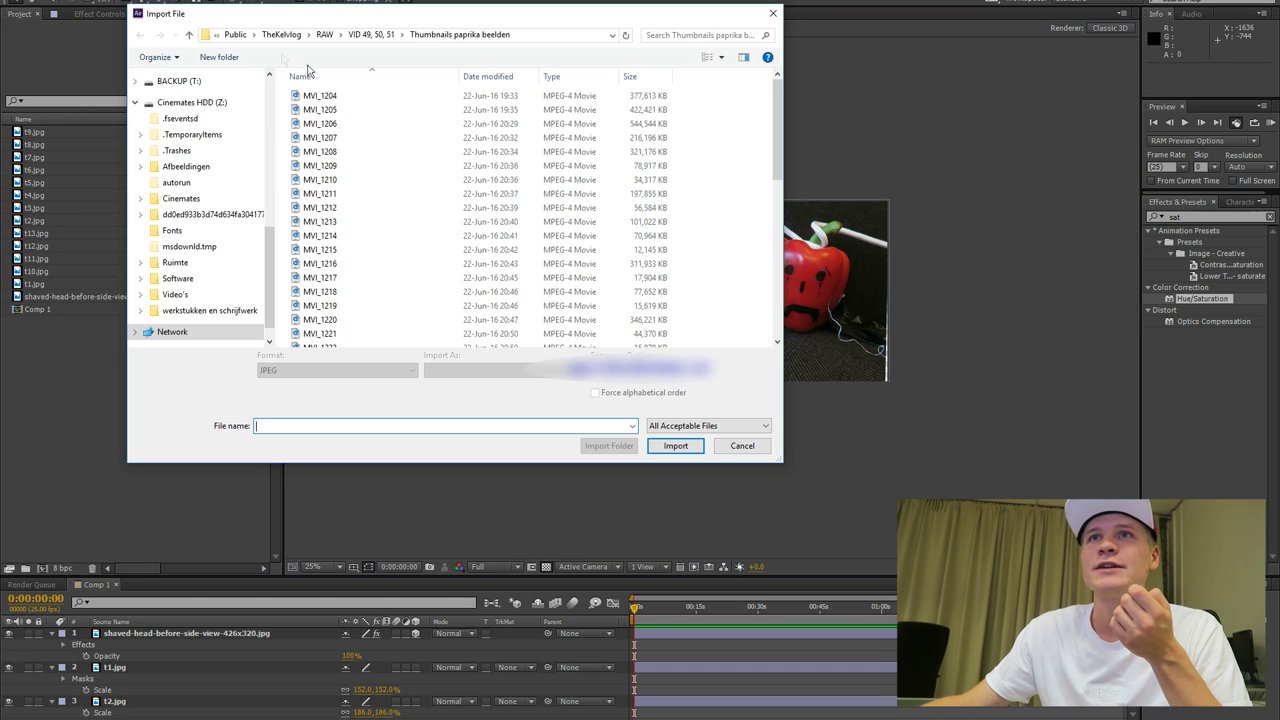
left_click(281, 36)
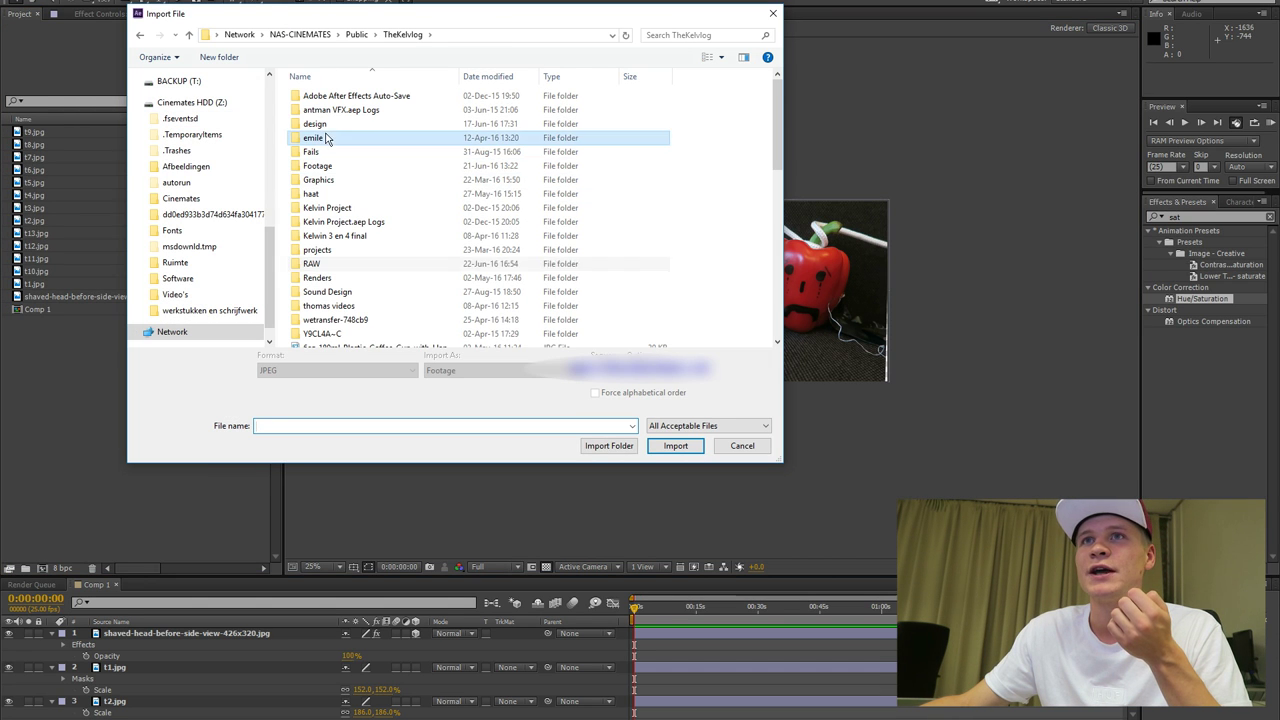
double_click(337, 137)
double_click(335, 235)
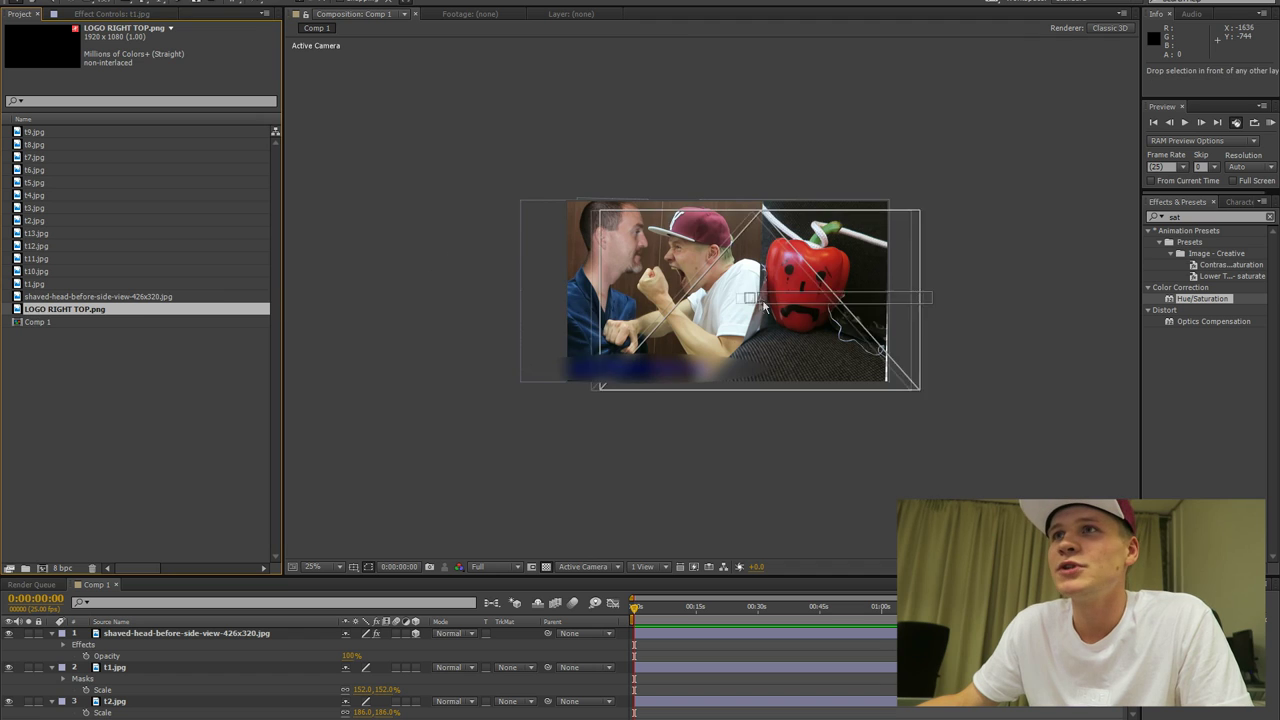
left_click_drag(730, 295, 735, 295)
Add the text CONFRONTATIE and move it along the lower edge of the composite
scroll(628, 350, "up", 2)
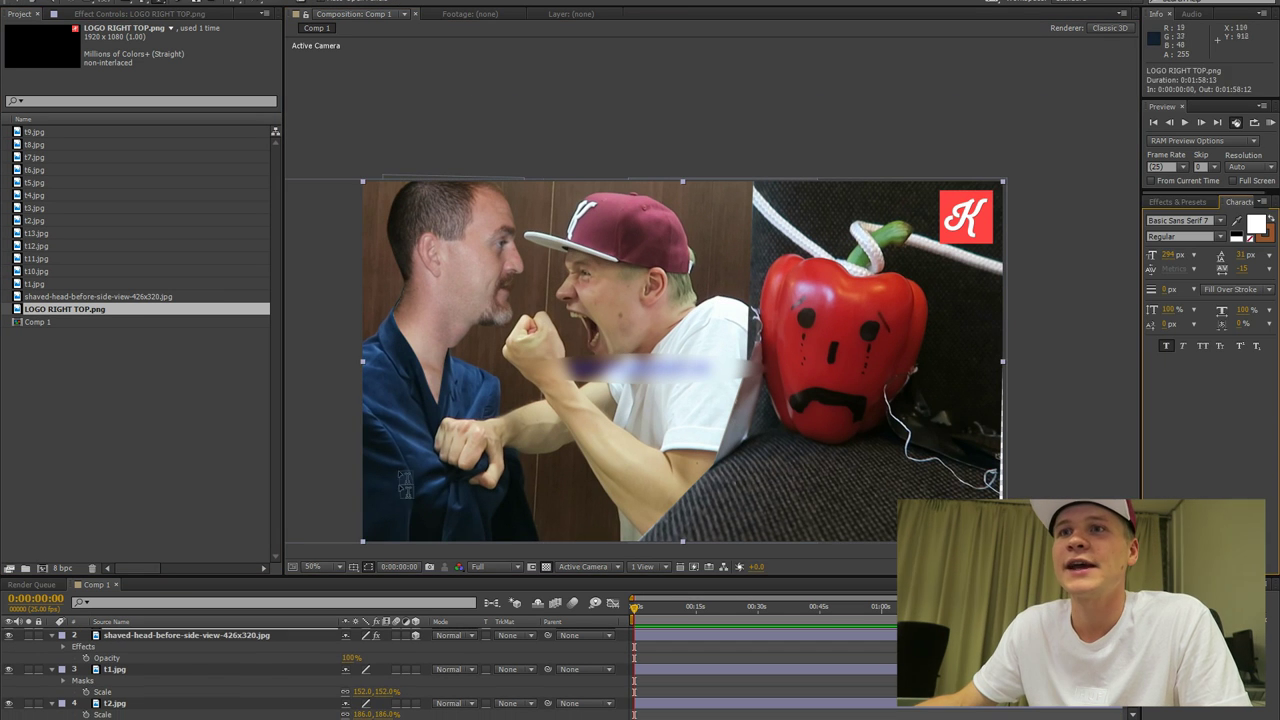
left_click(407, 510)
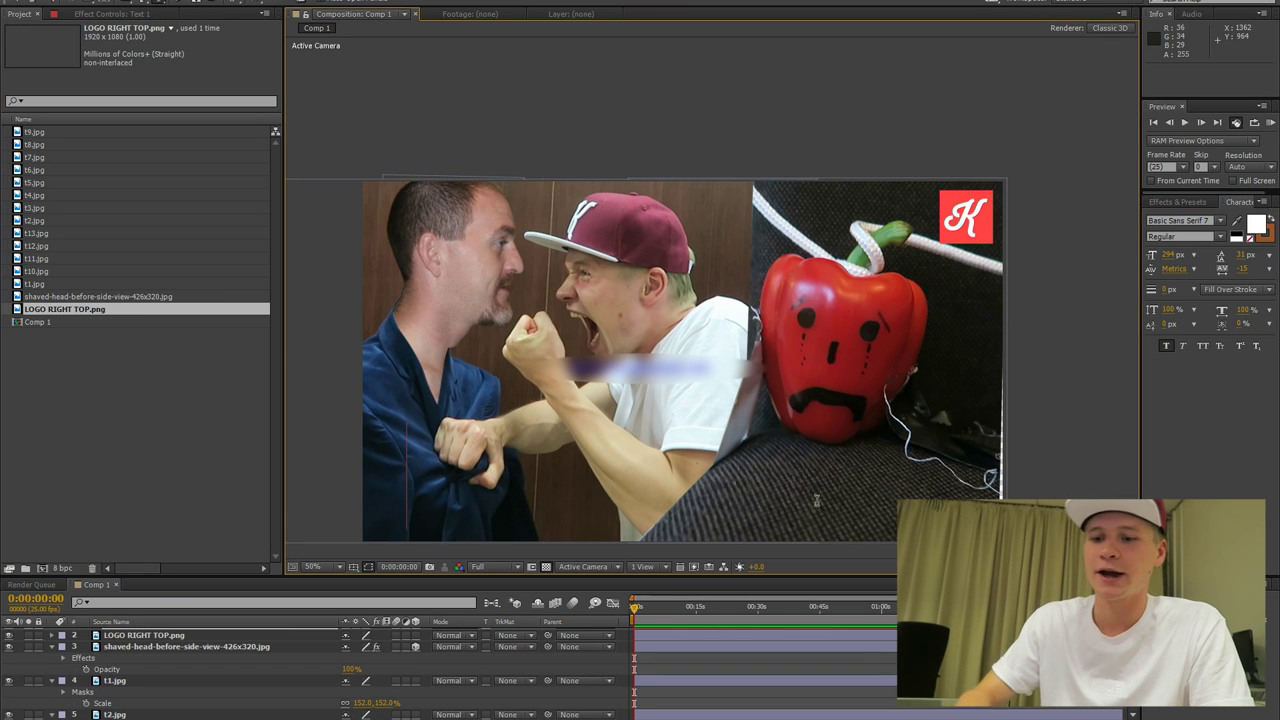
type("CONFRONTATIE")
key("ctrl+a")
left_click(12, 2)
left_click_drag(636, 468, 884, 479)
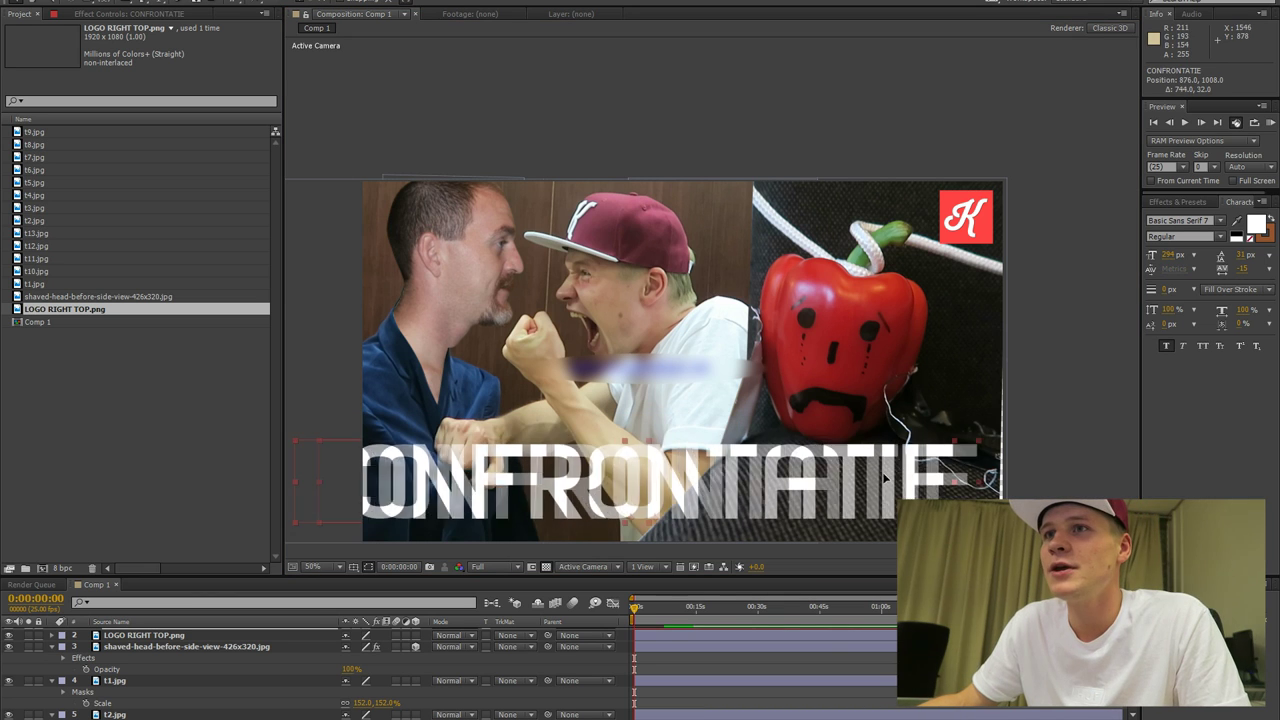
left_click_drag(884, 479, 903, 479)
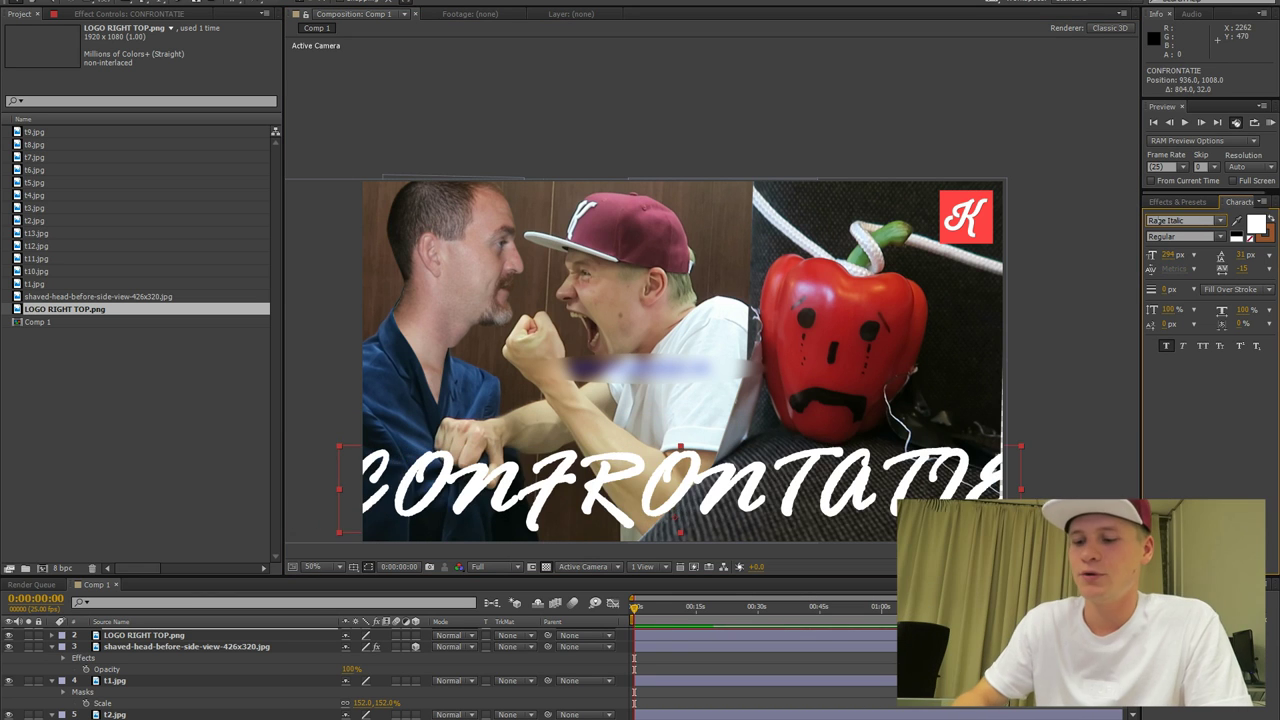
Set the CONFRONTATIE text in Raleway Bold and reduce its size to 218 px
type("Raleway")
left_click(1220, 237)
left_click(1191, 341)
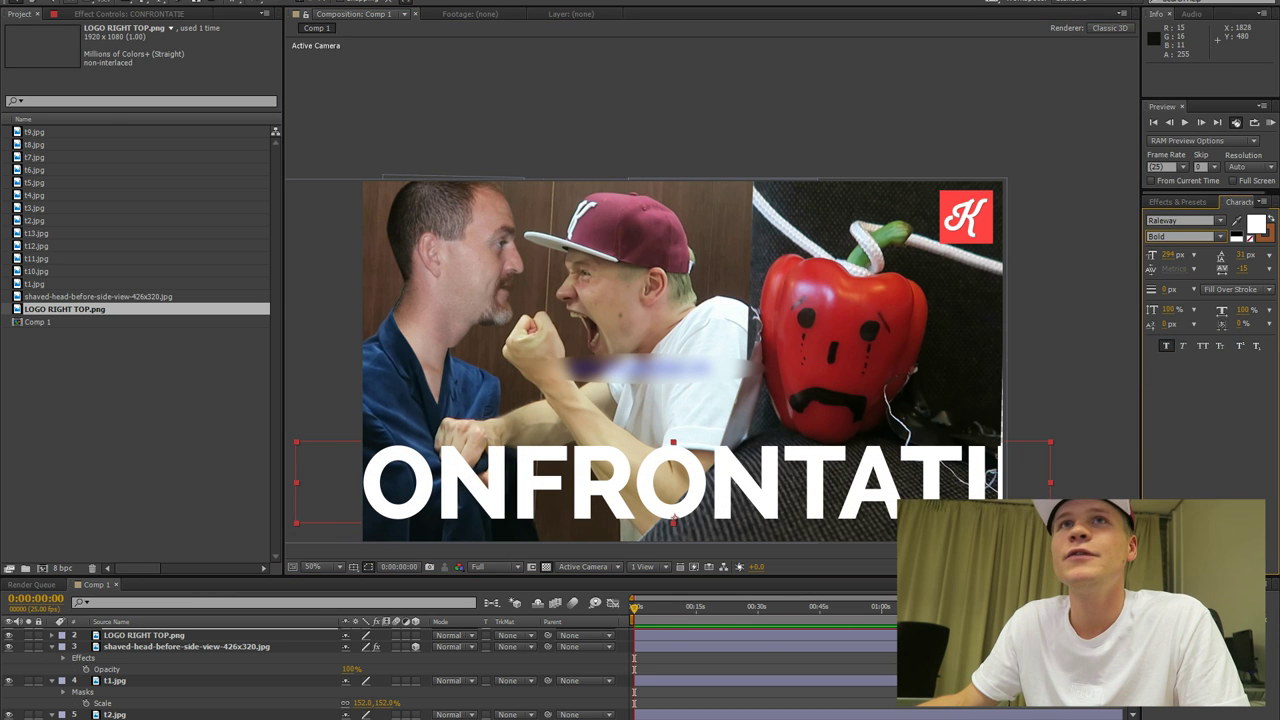
left_click_drag(1169, 256, 1124, 260)
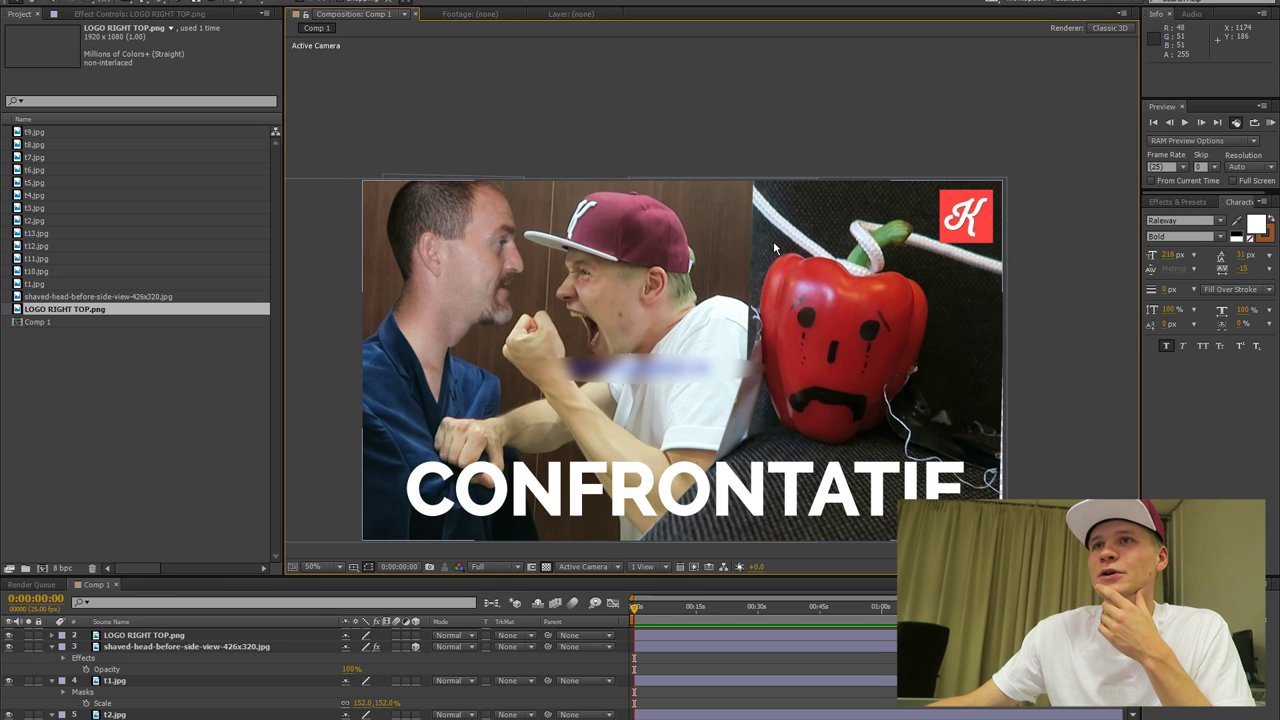
Add an adjustment layer above all other layers in Comp 1
scroll(863, 288, "down", 2)
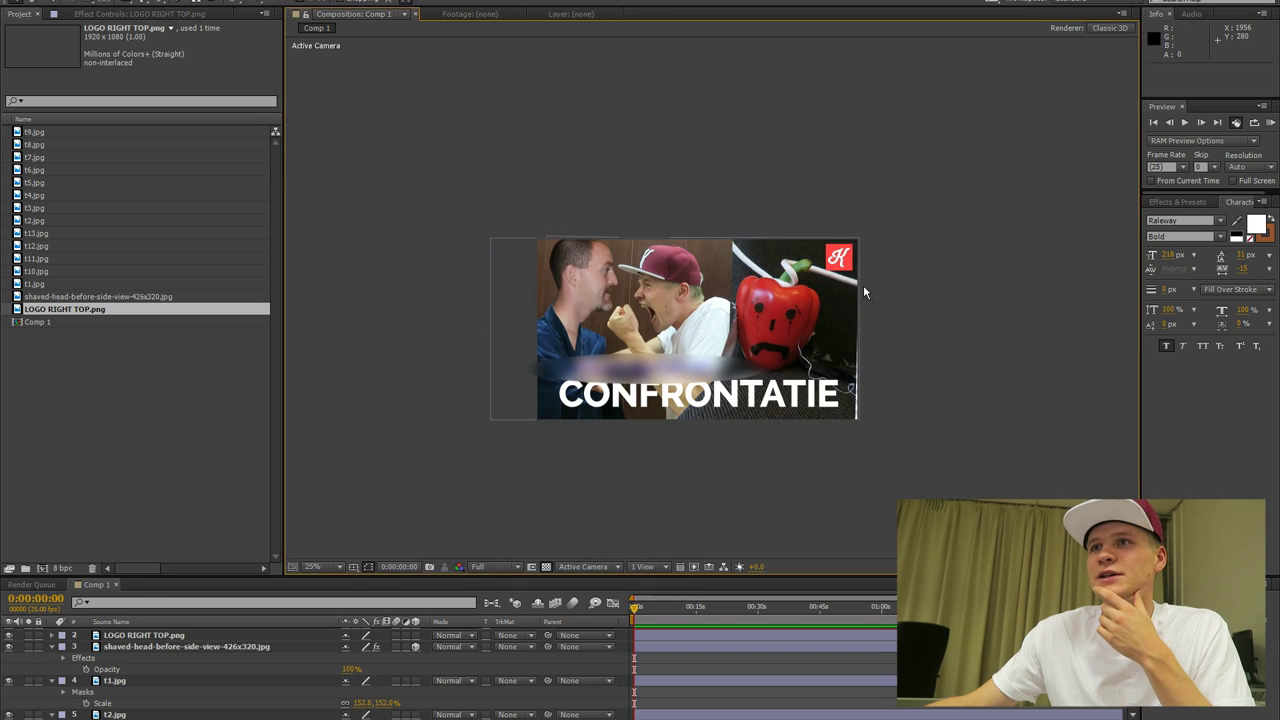
scroll(1028, 360, "down", 1)
scroll(1012, 378, "up", 1)
scroll(1011, 374, "up", 1)
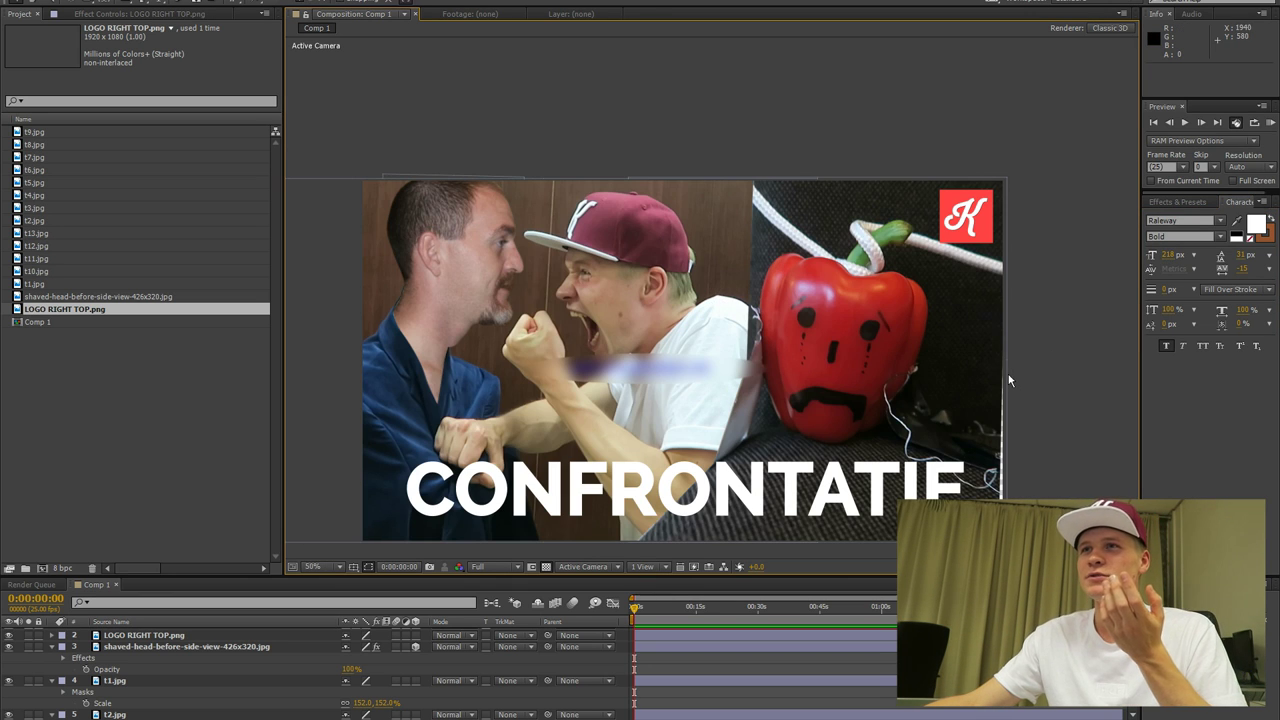
left_click(140, 0)
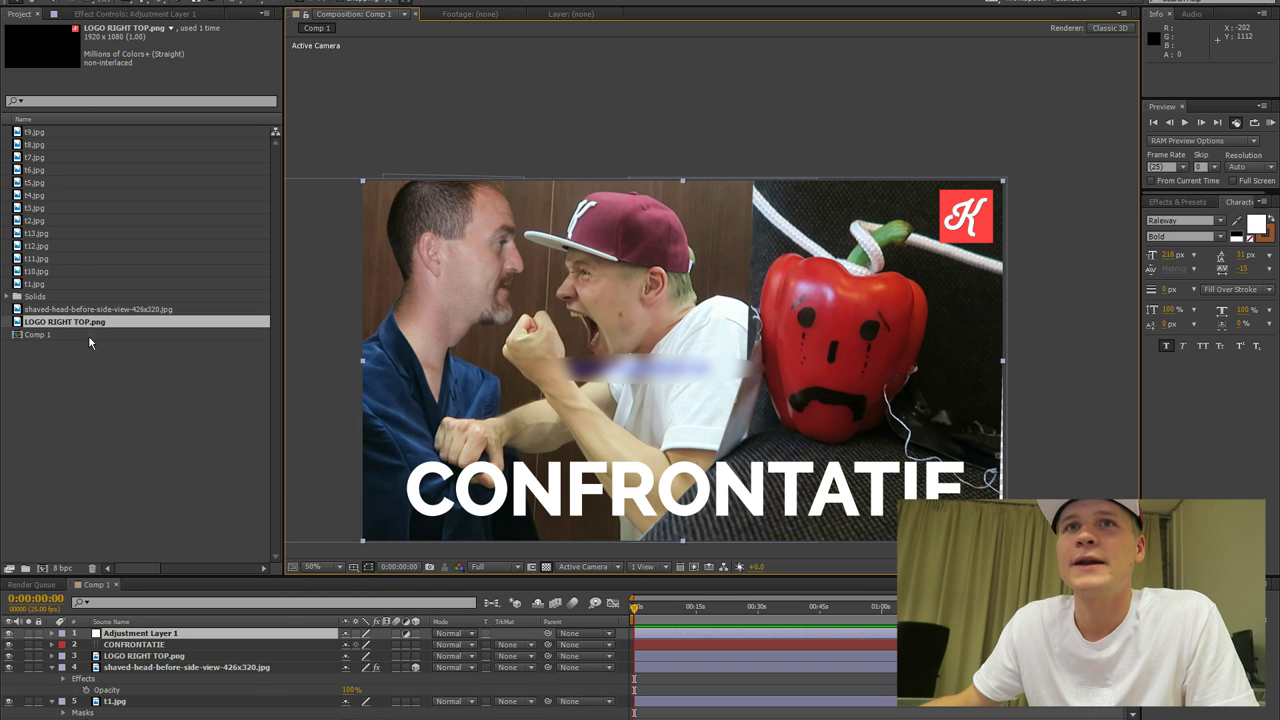
left_click_drag(88, 323, 97, 351)
left_click(71, 362)
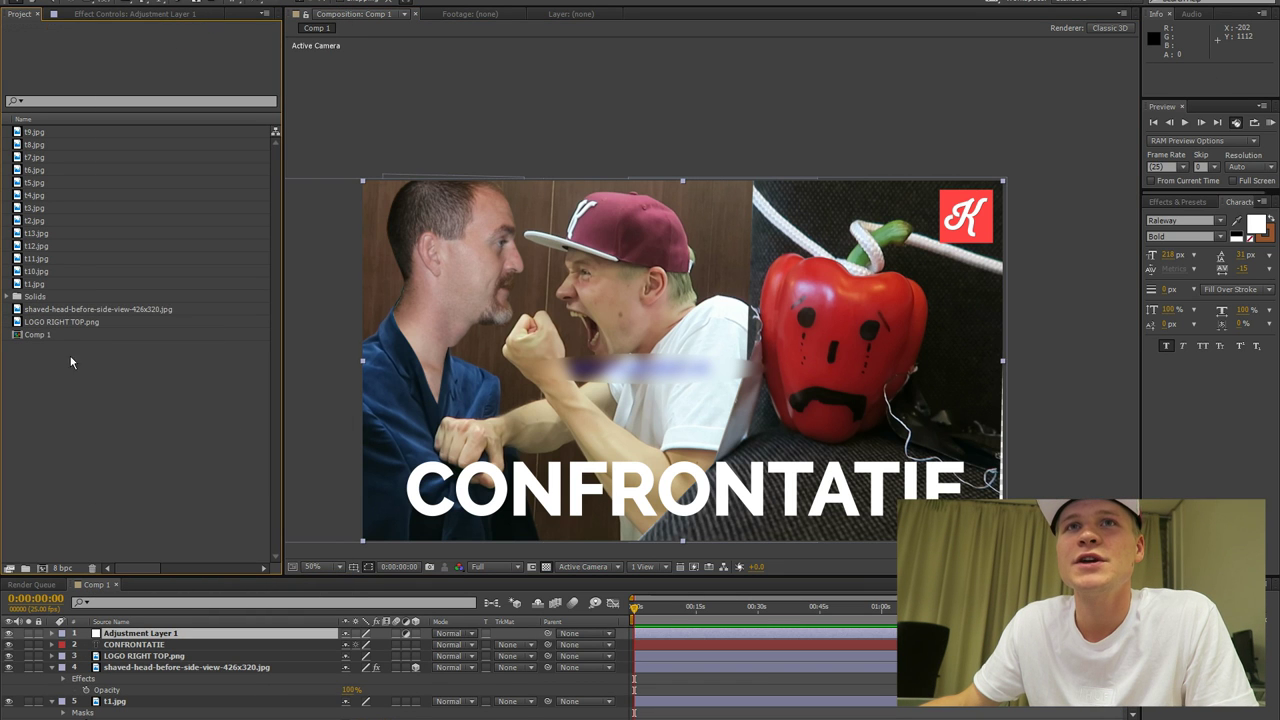
double_click(92, 380)
left_click(774, 14)
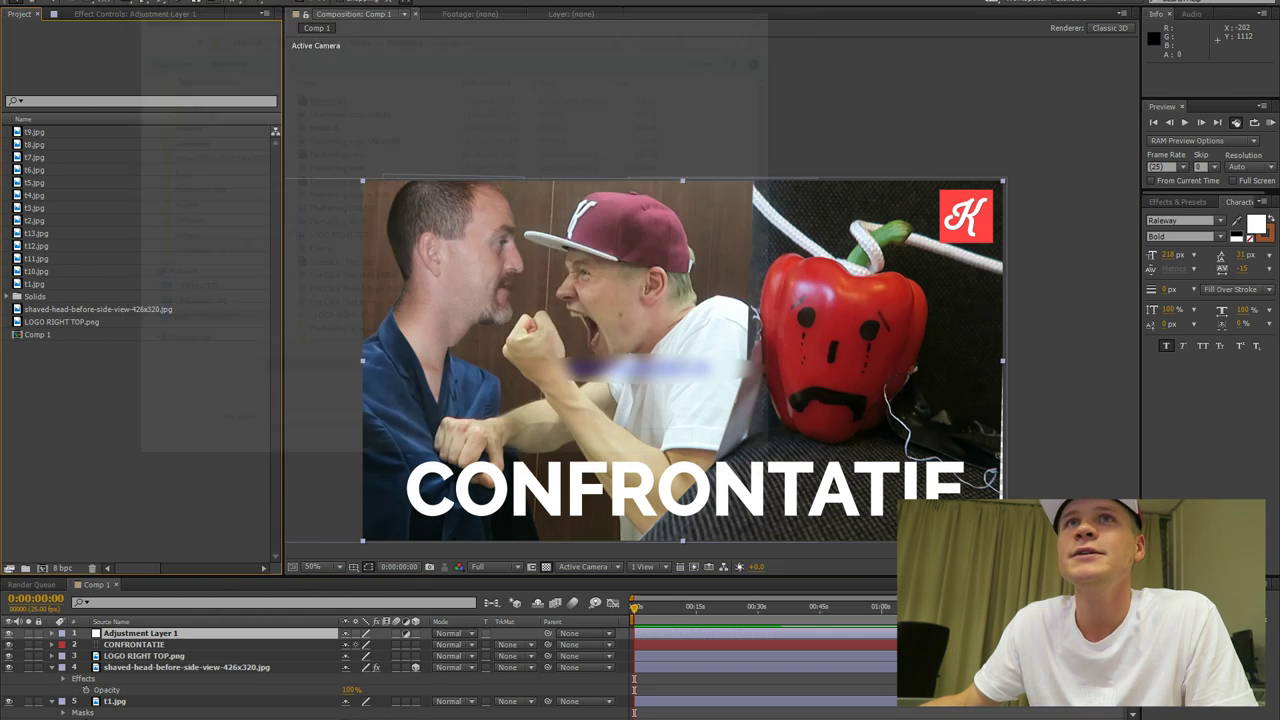
Apply the Curves effect to the adjustment layer and bow the RGB curve upward to brighten the composite
left_click(140, 1)
left_click_drag(113, 173, 83, 188)
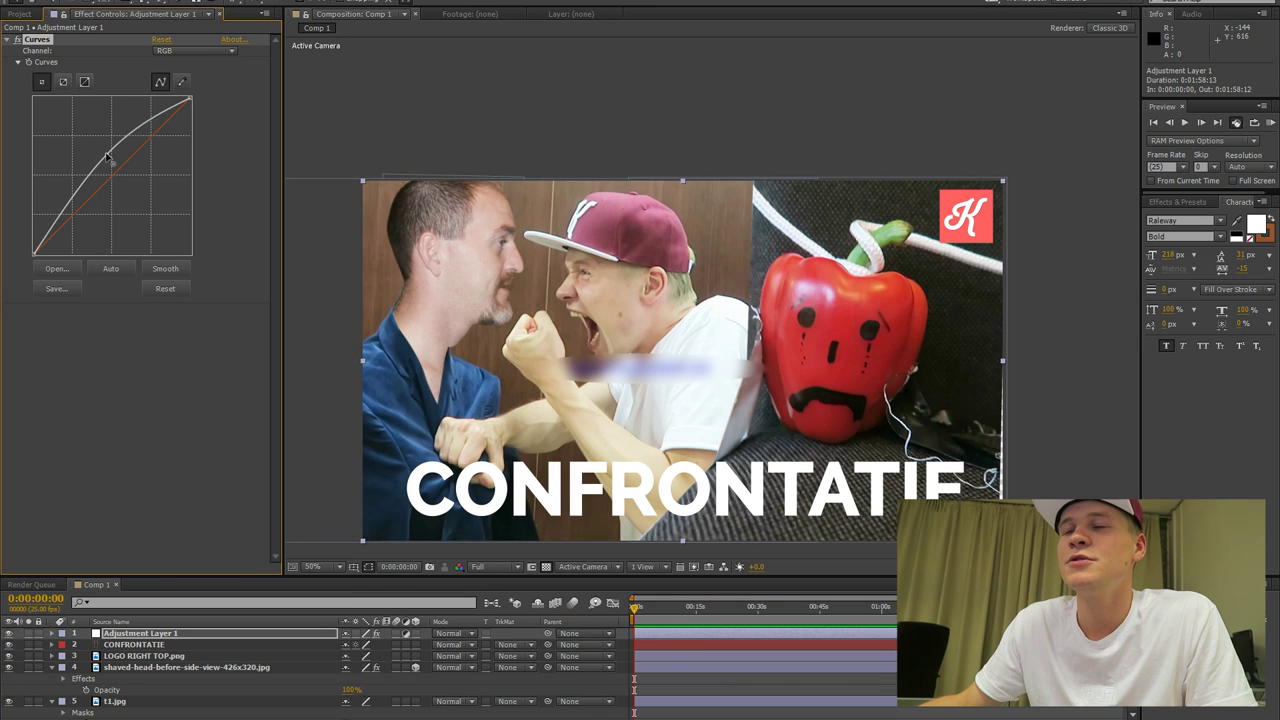
left_click(790, 122)
scroll(1011, 317, "down", 3)
left_click_drag(975, 413, 924, 346)
scroll(946, 300, "up", 1)
scroll(922, 344, "up", 2)
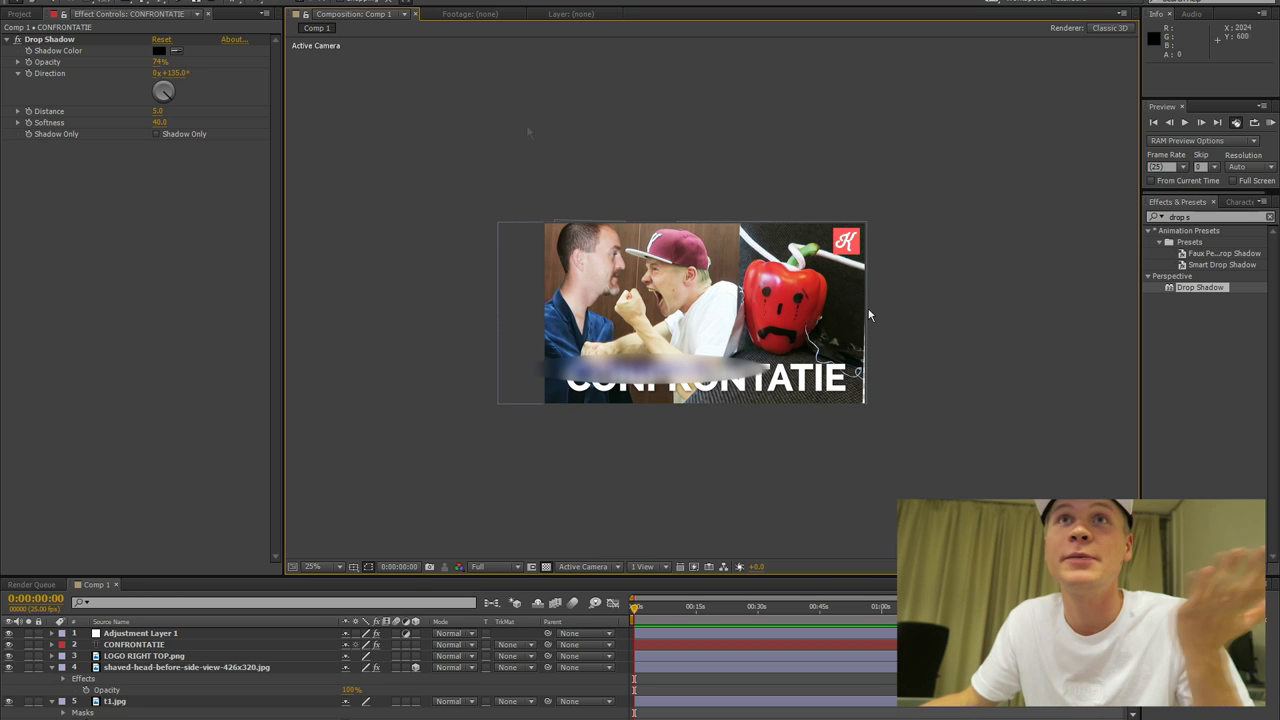
Try to save the current frame of Comp 1 as an image file
left_click(75, 1)
mouse_move(200, 169)
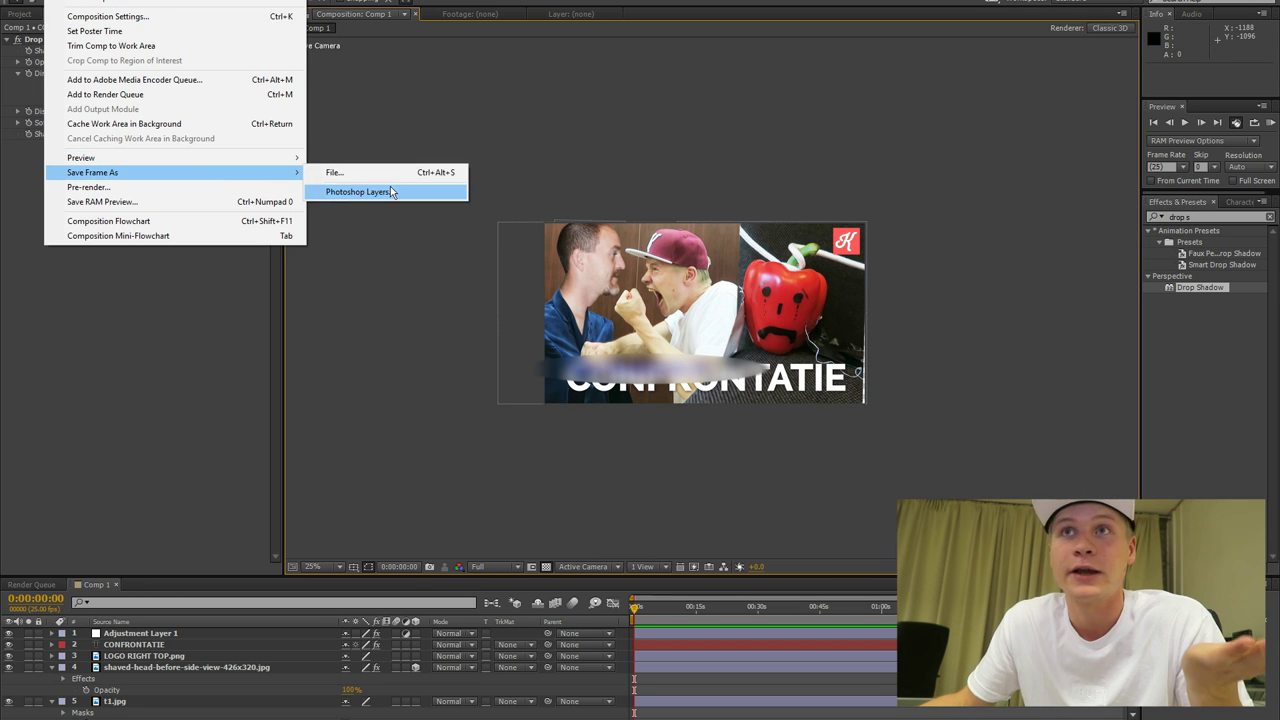
left_click(390, 172)
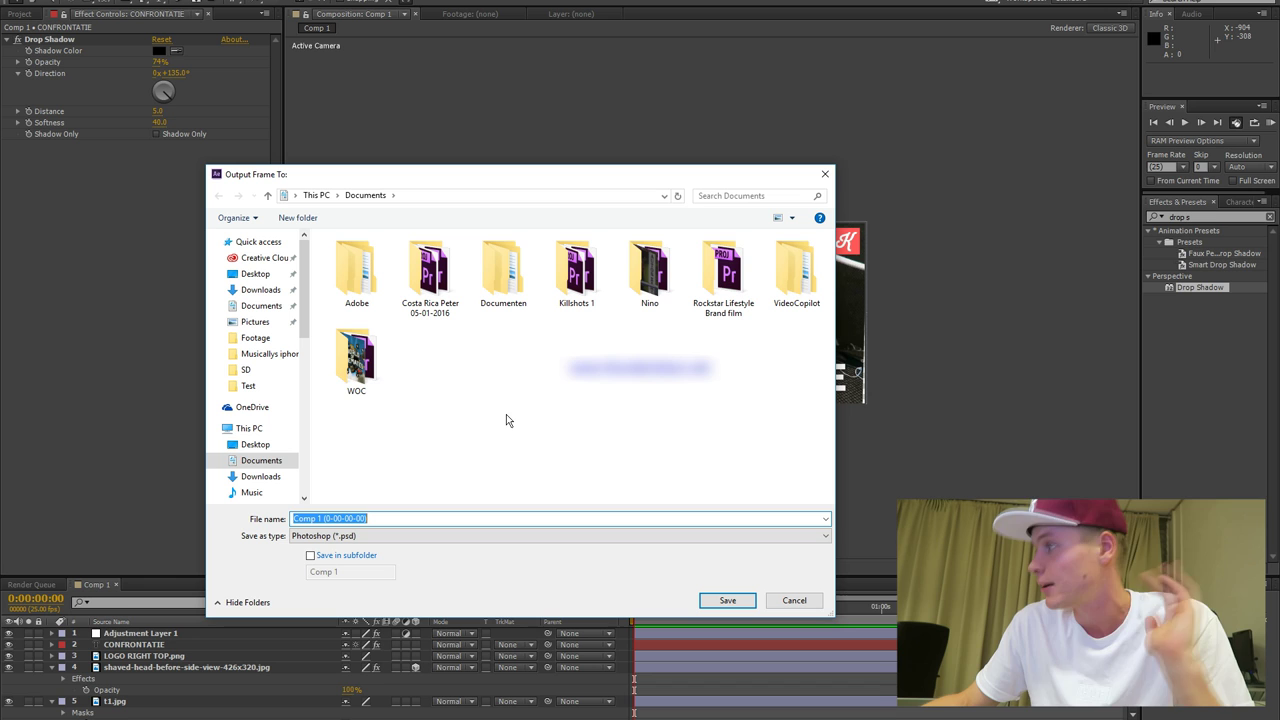
left_click_drag(304, 318, 304, 478)
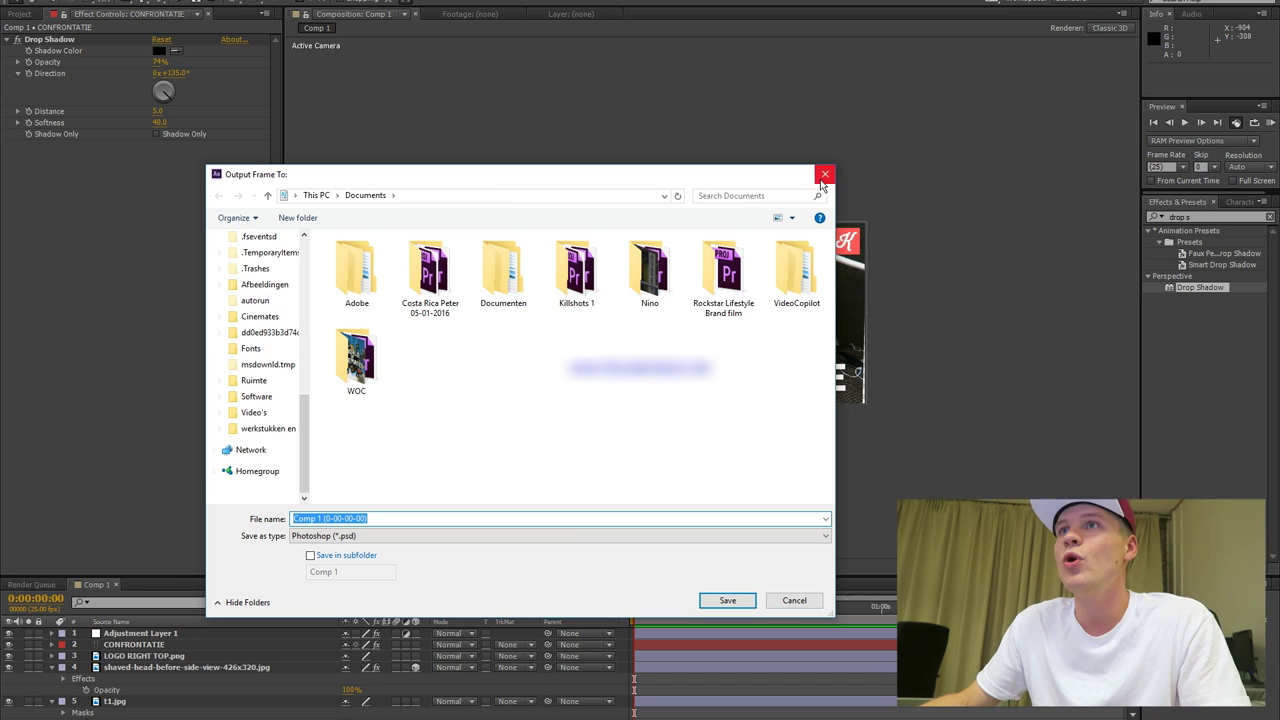
left_click(826, 173)
key("ctrl+s")
mouse_move(296, 312)
left_mouse_down()
mouse_move(309, 359)
mouse_move(291, 307)
left_mouse_up()
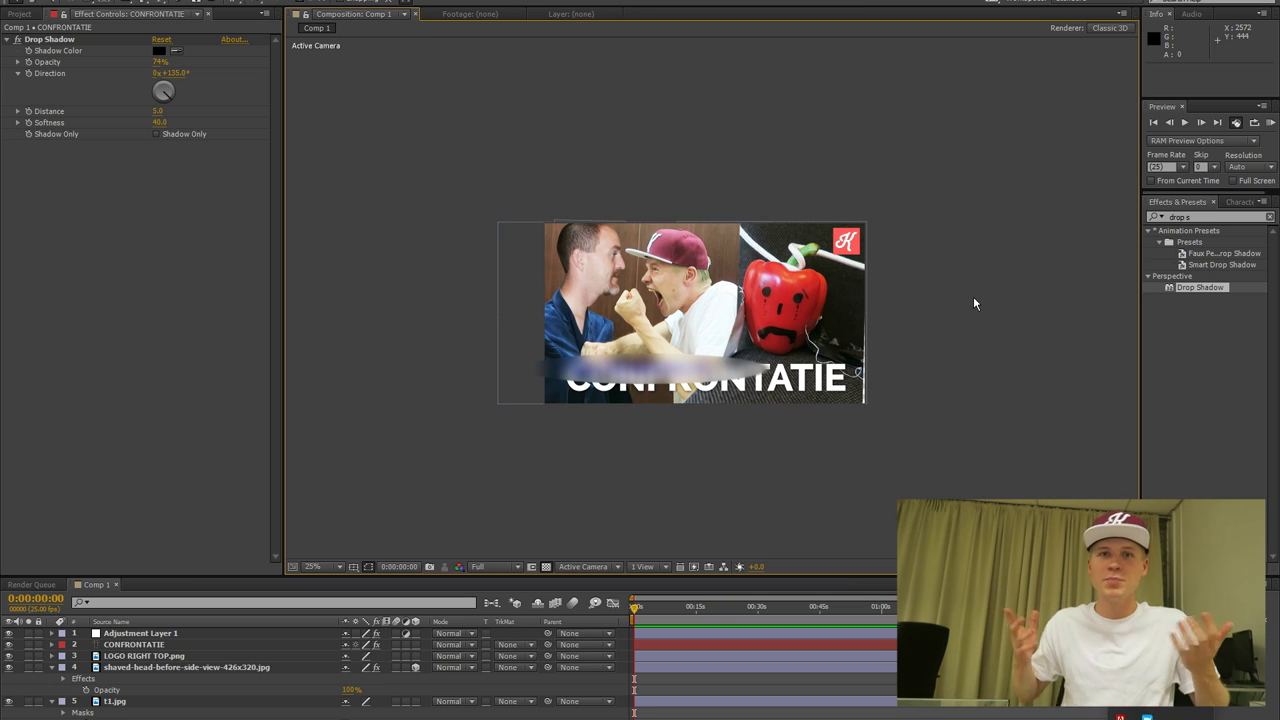